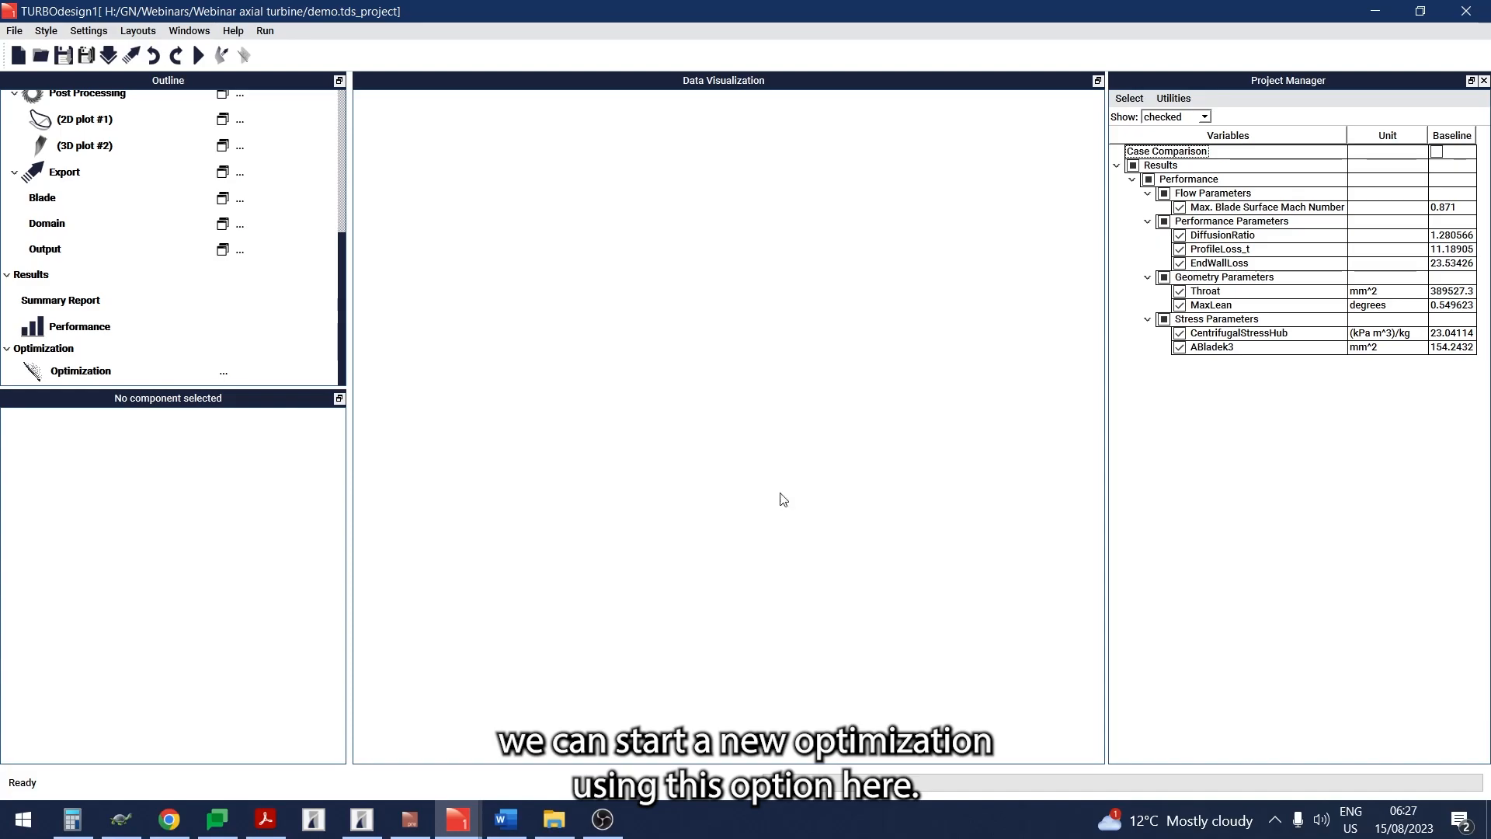
# - Create a new optimization and set both its population size and number of generations to 40
pyautogui.click(224, 372)
pyautogui.click(241, 394)
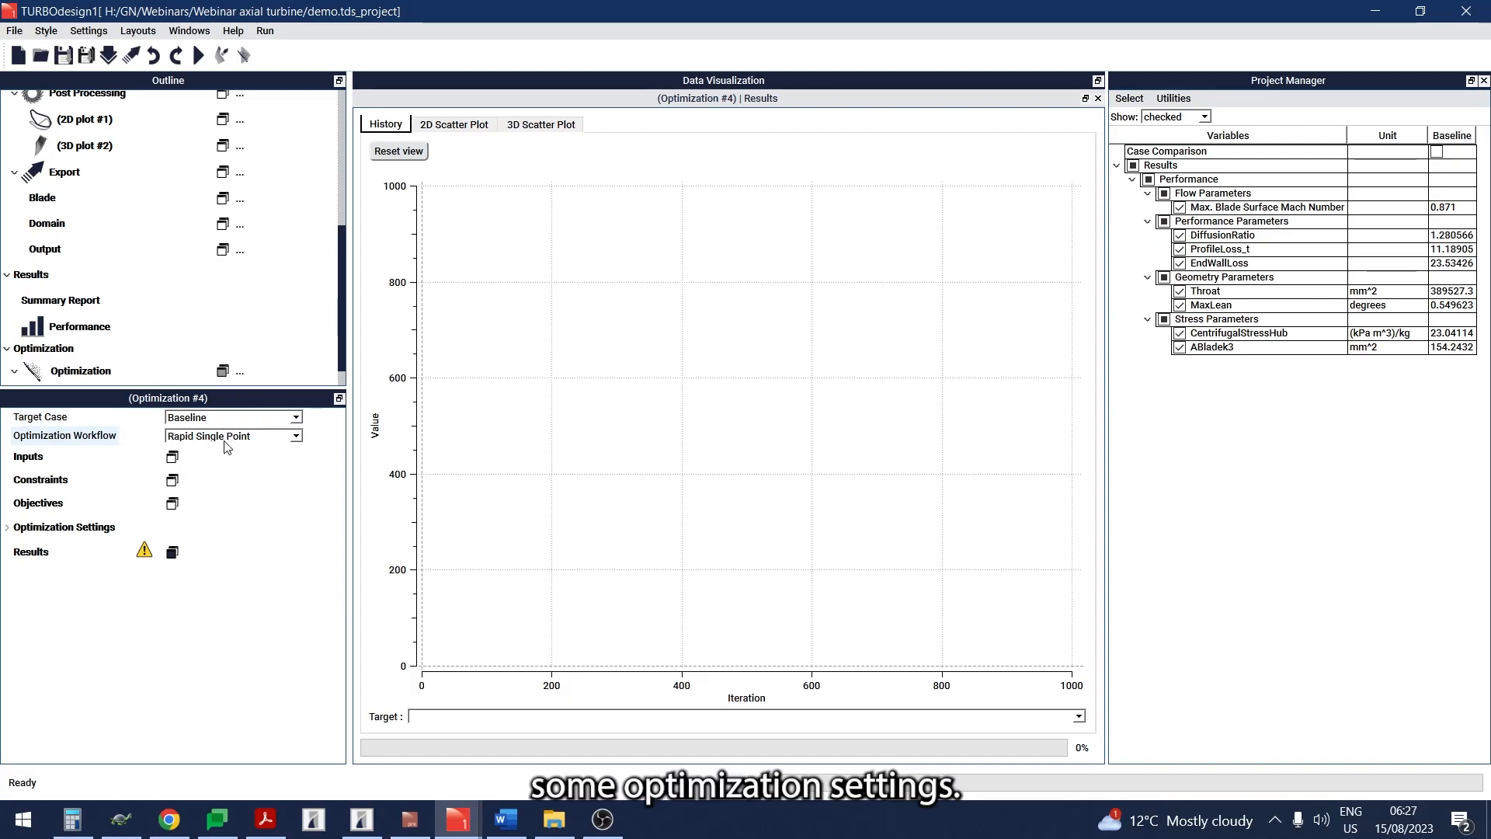
pyautogui.click(7, 528)
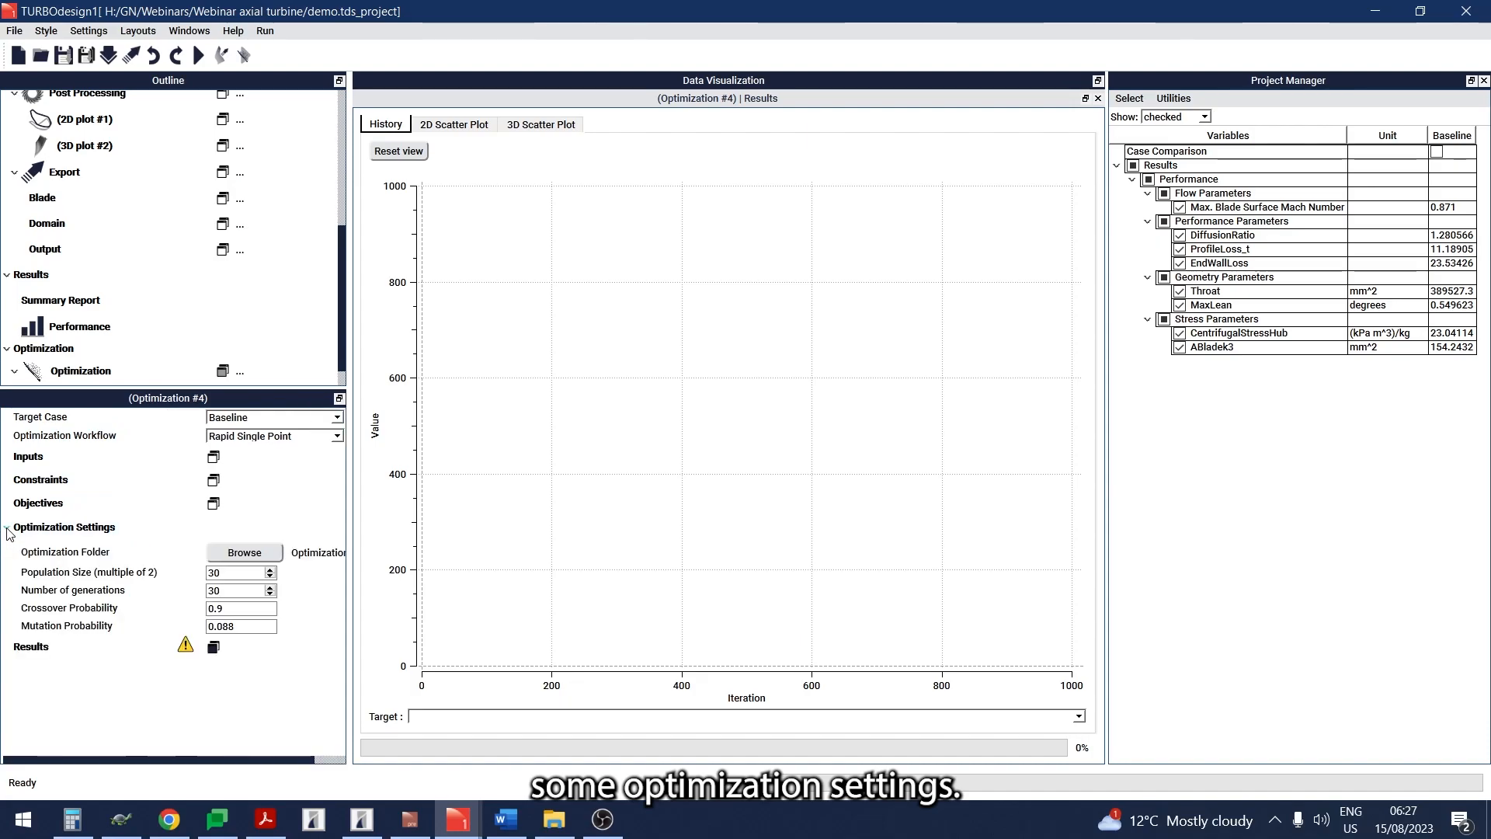
pyautogui.doubleClick(216, 573)
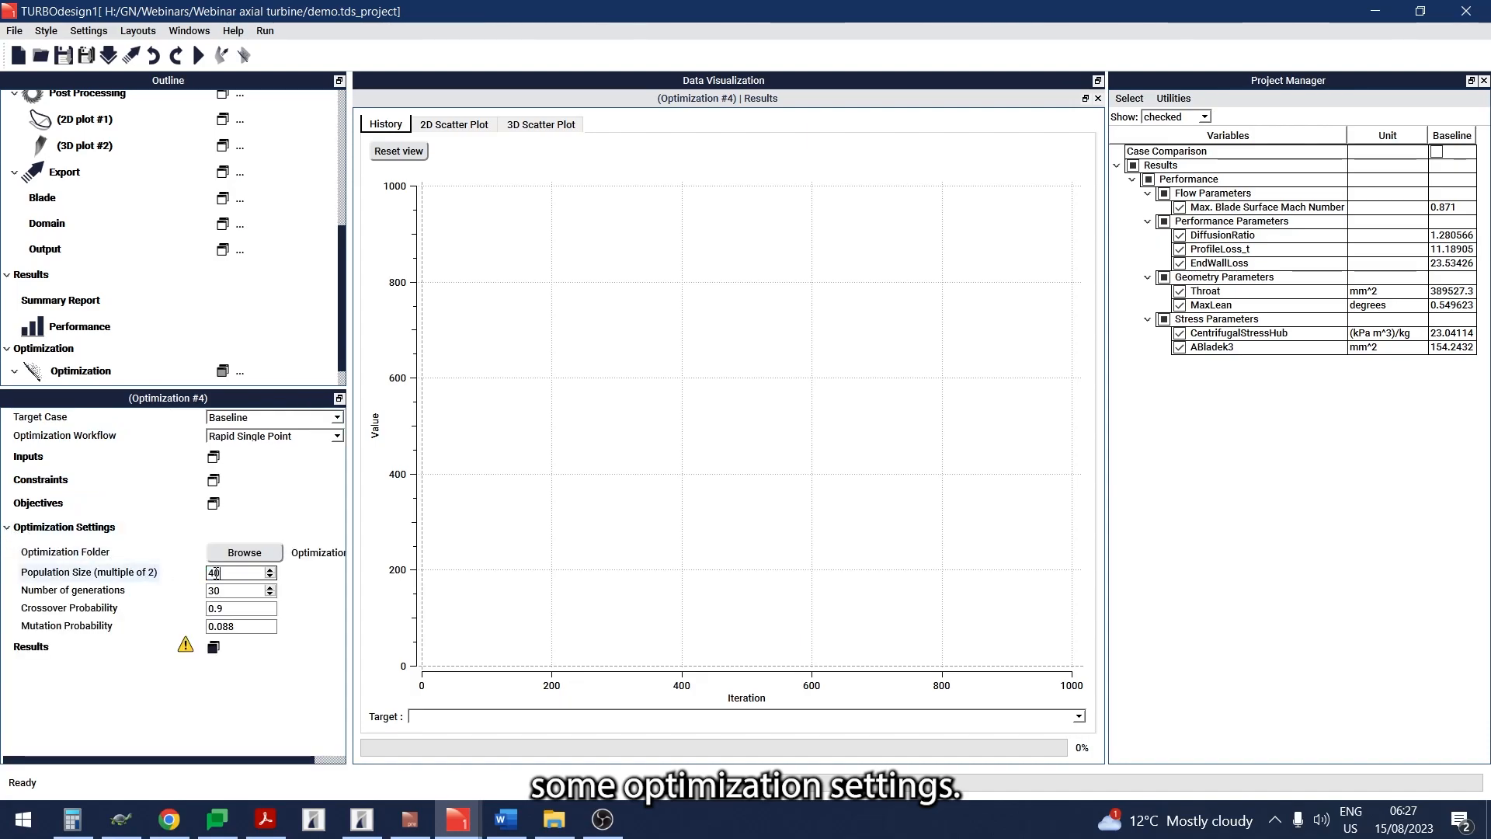
pyautogui.doubleClick(211, 590)
pyautogui.write('40')
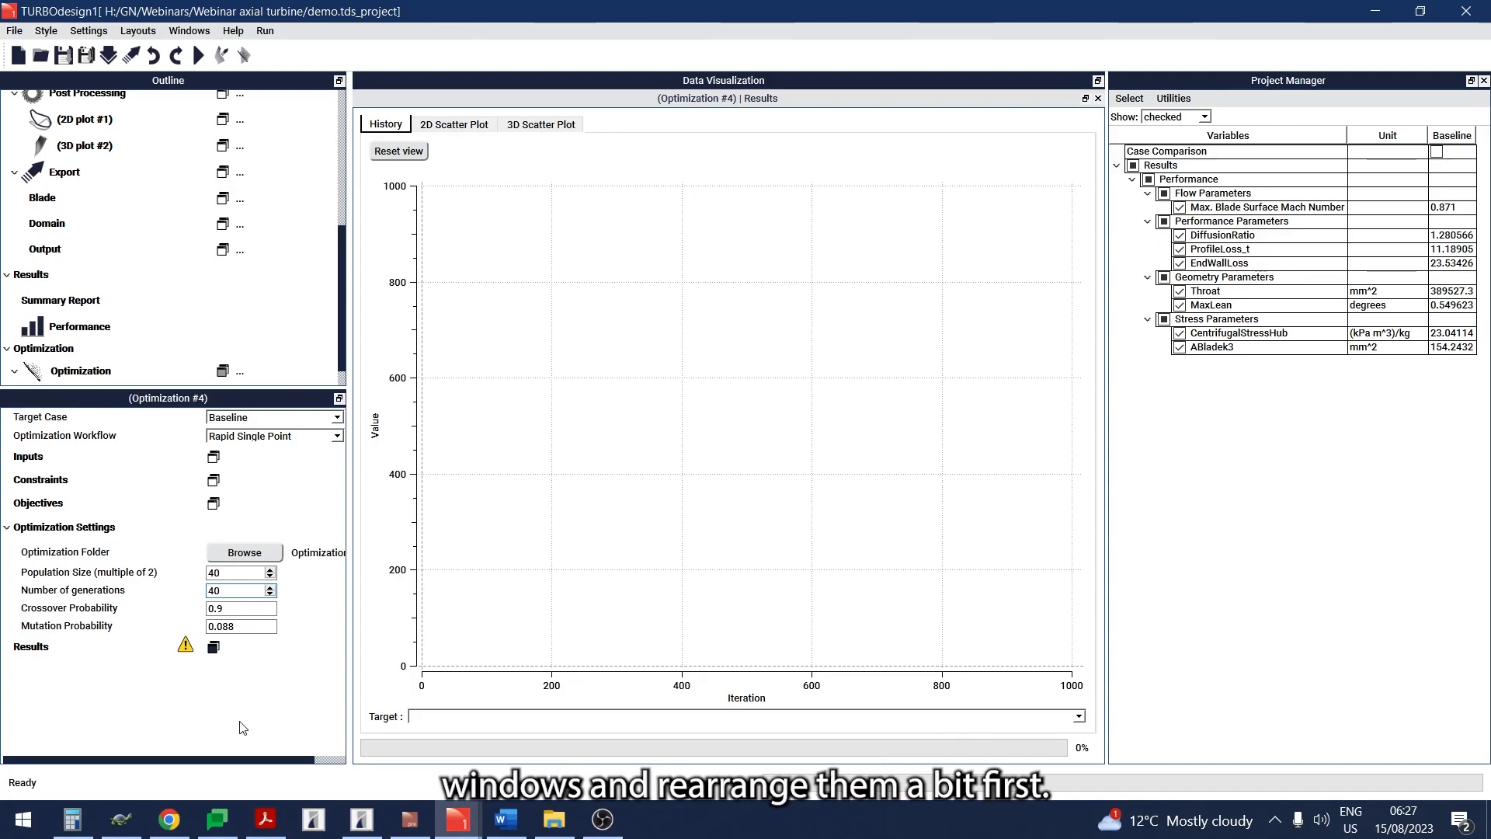
# - Open the Inputs, Constraints and Objectives windows of the new optimization
pyautogui.click(214, 457)
pyautogui.click(213, 480)
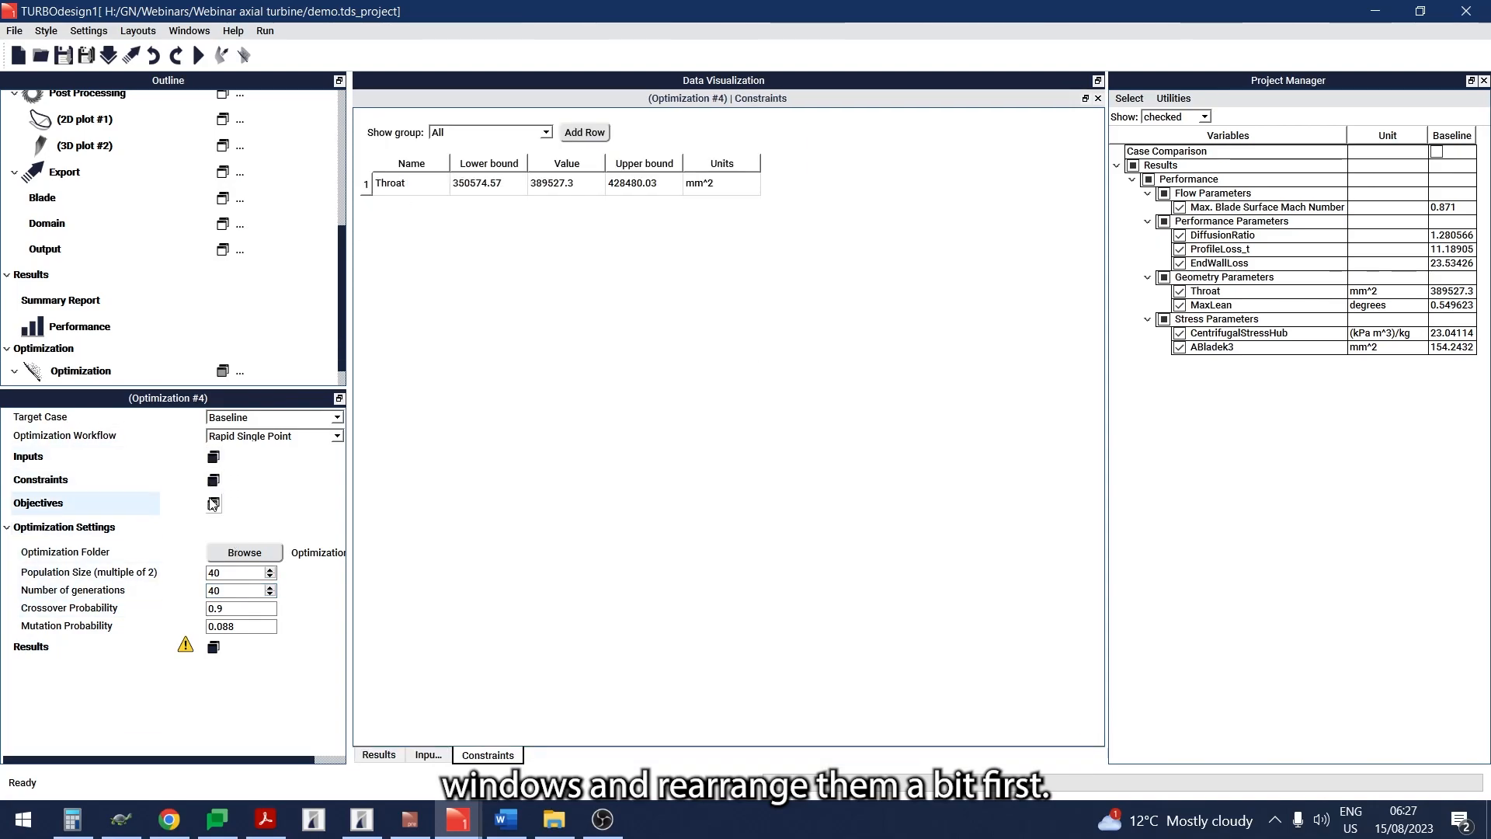
pyautogui.click(213, 504)
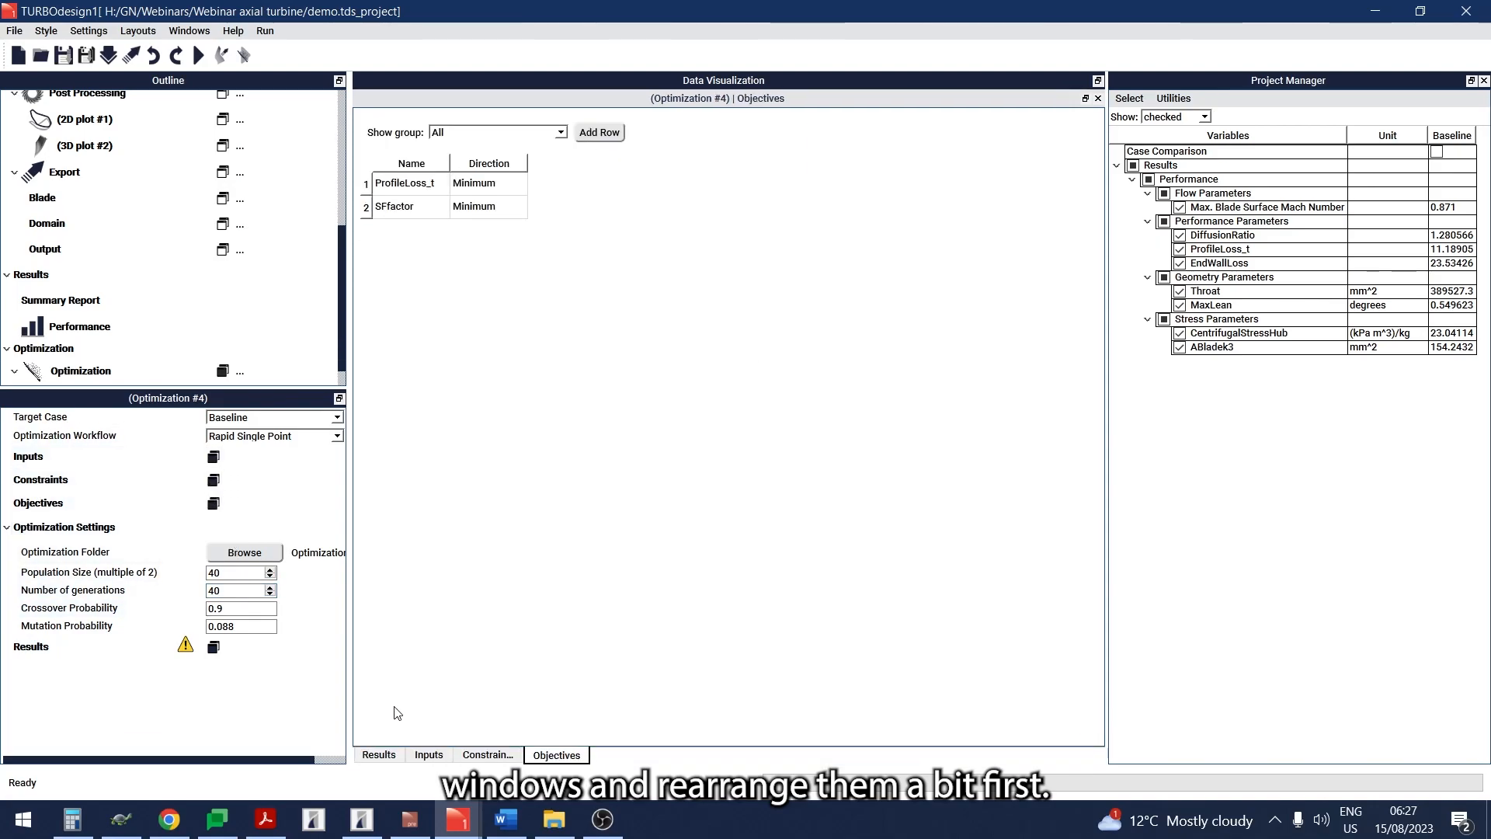
# - Tile Inputs and Constraints side by side above Objectives and Results, then enlarge the upper row and widen Constraints
pyautogui.click(428, 754)
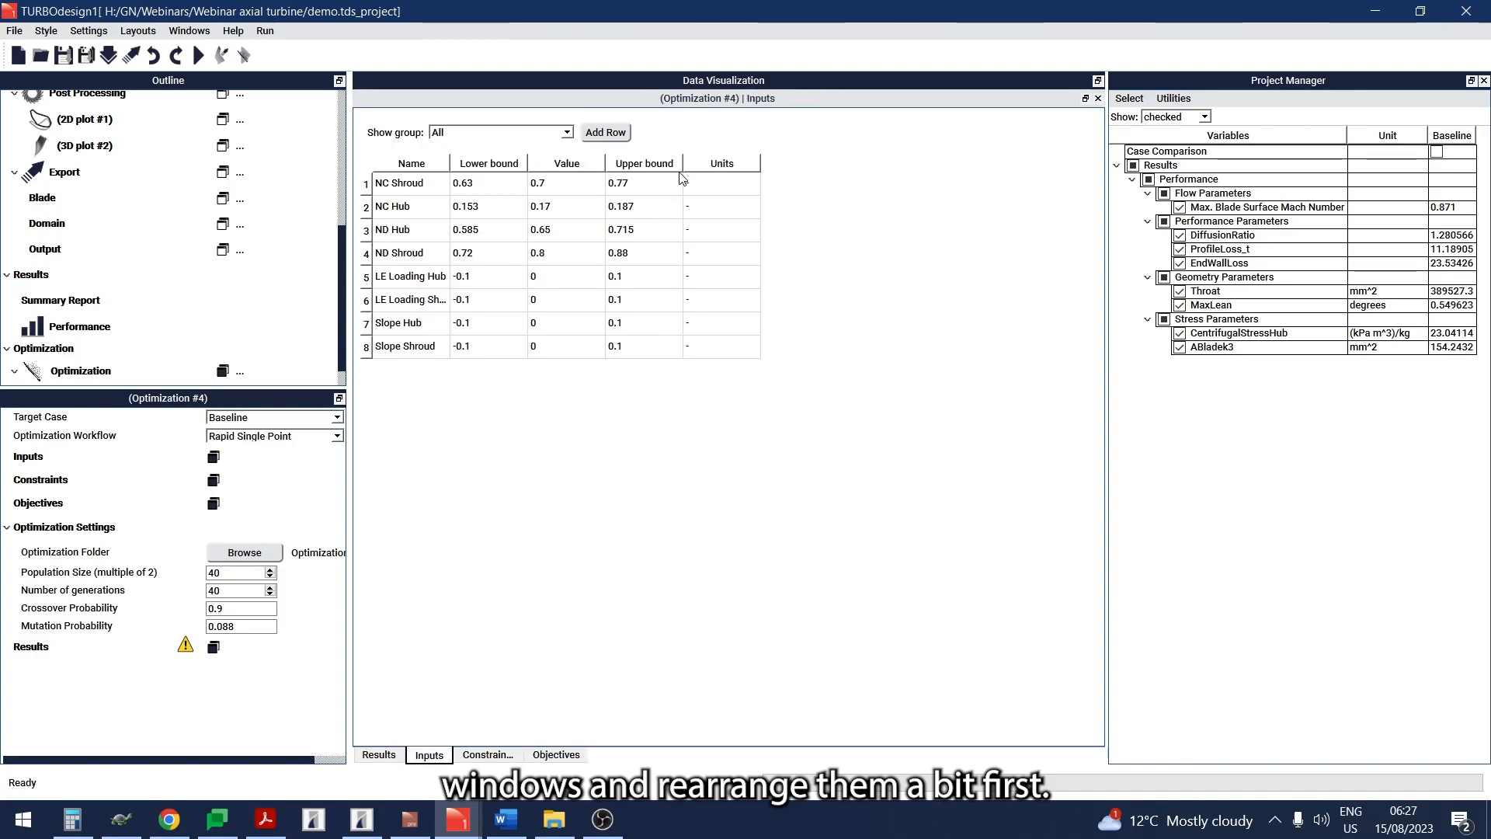
pyautogui.moveTo(701, 98); pyautogui.dragTo(697, 124)
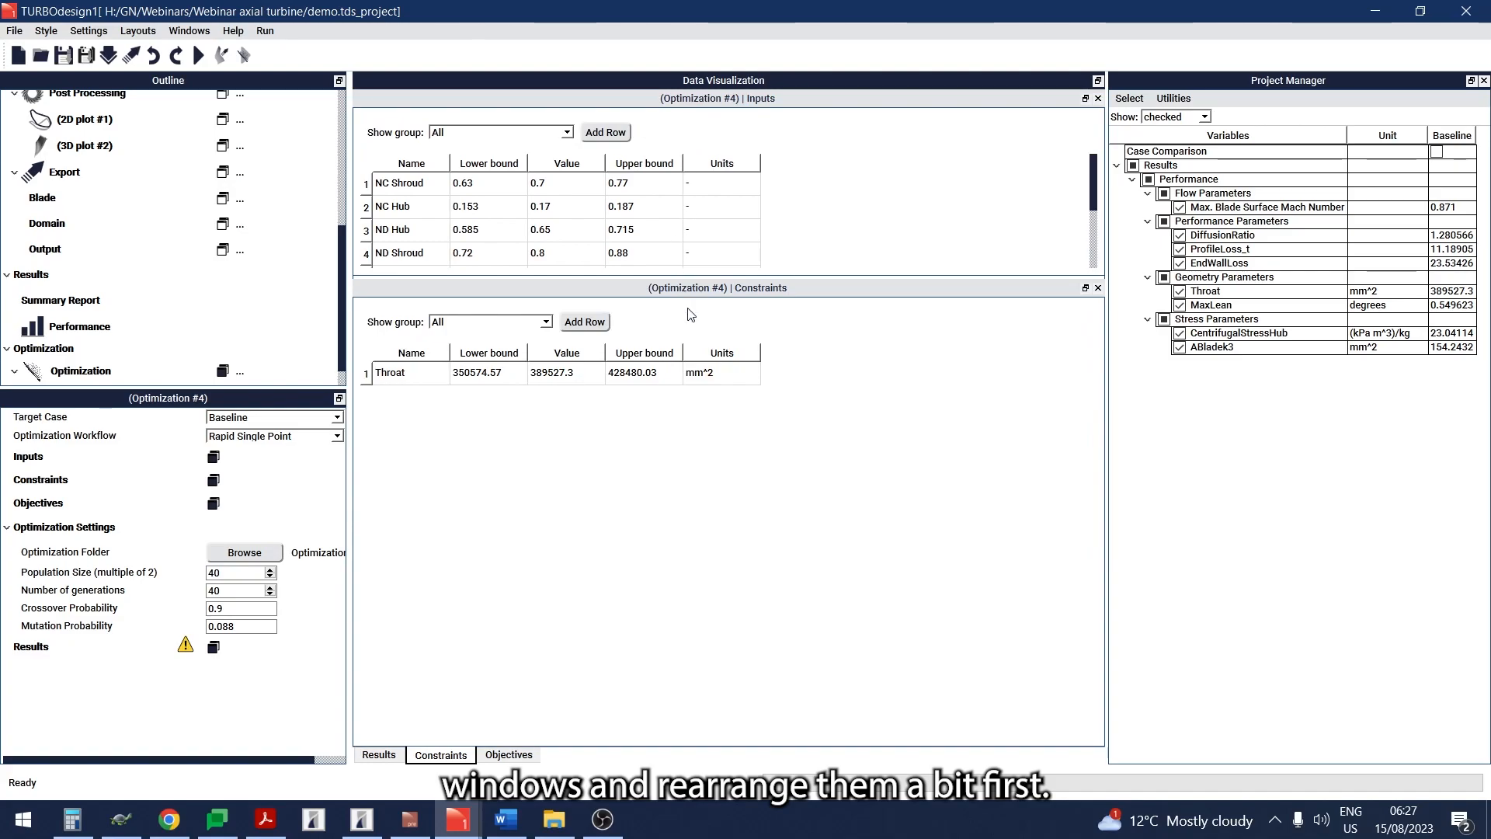
pyautogui.moveTo(698, 289); pyautogui.dragTo(1096, 196)
pyautogui.moveTo(794, 300); pyautogui.dragTo(392, 479)
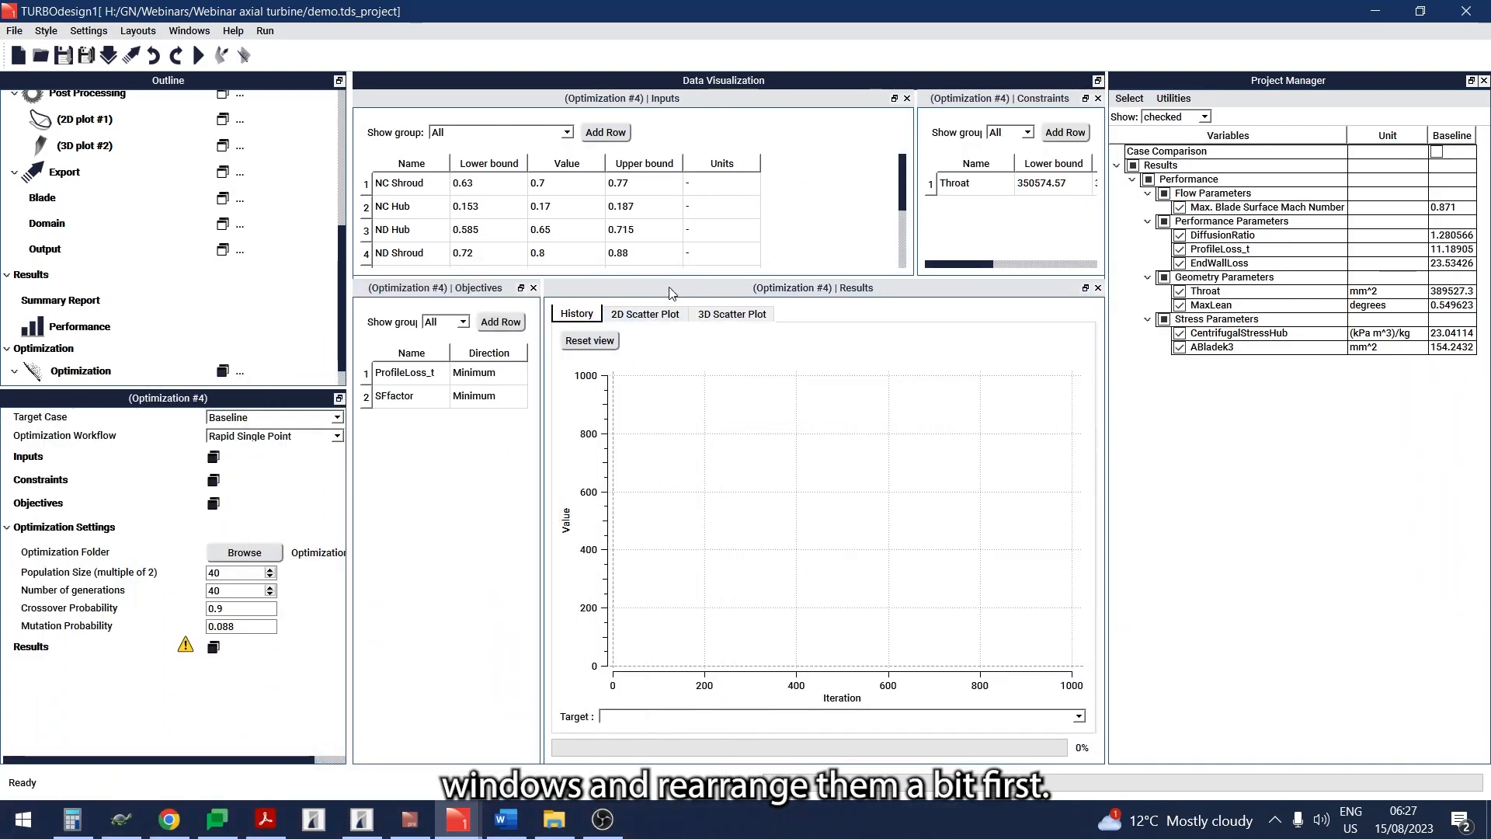
pyautogui.moveTo(668, 281); pyautogui.dragTo(665, 549)
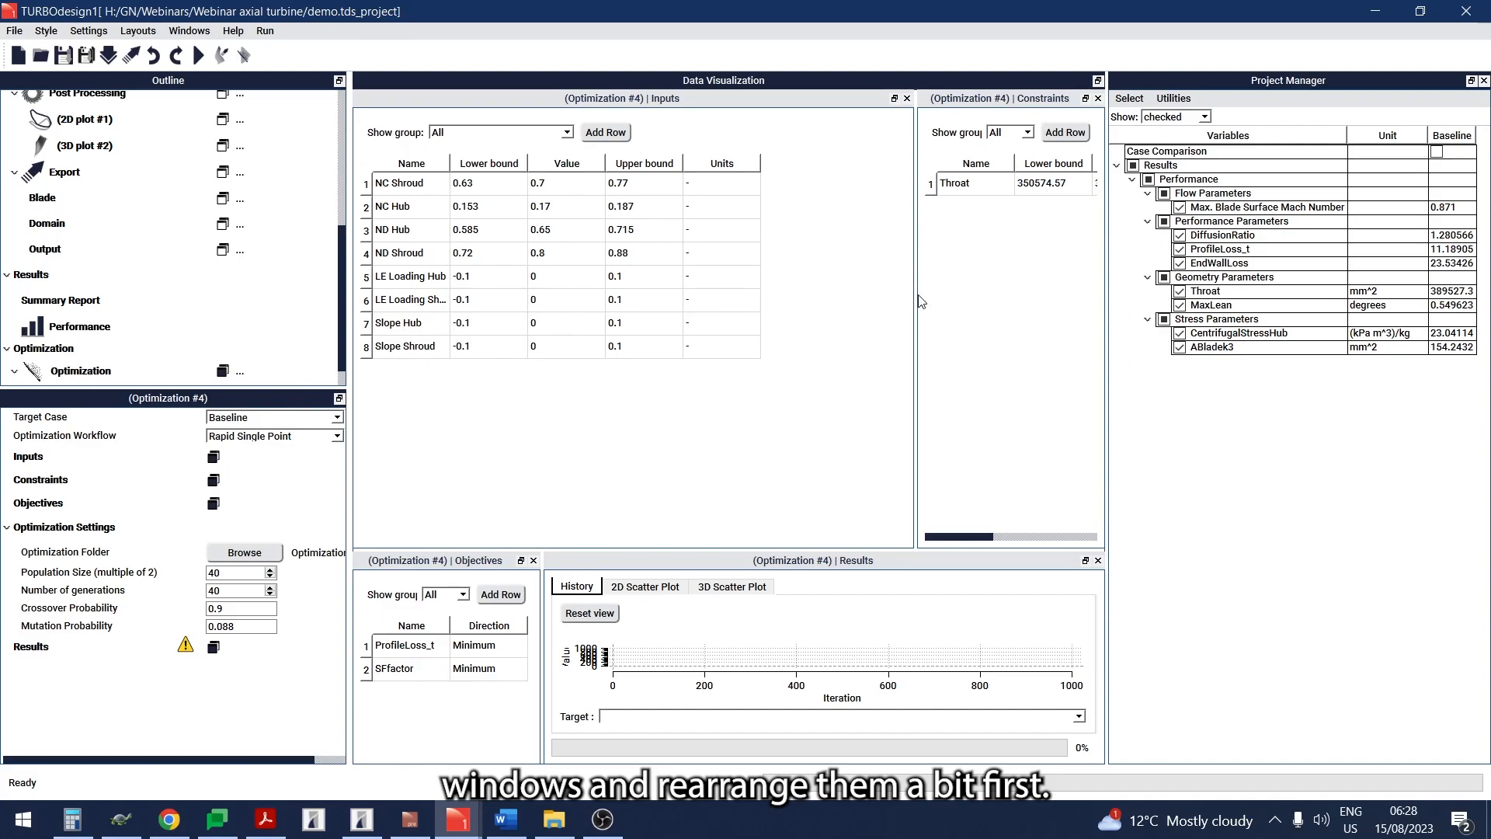
pyautogui.moveTo(919, 302); pyautogui.dragTo(691, 296)
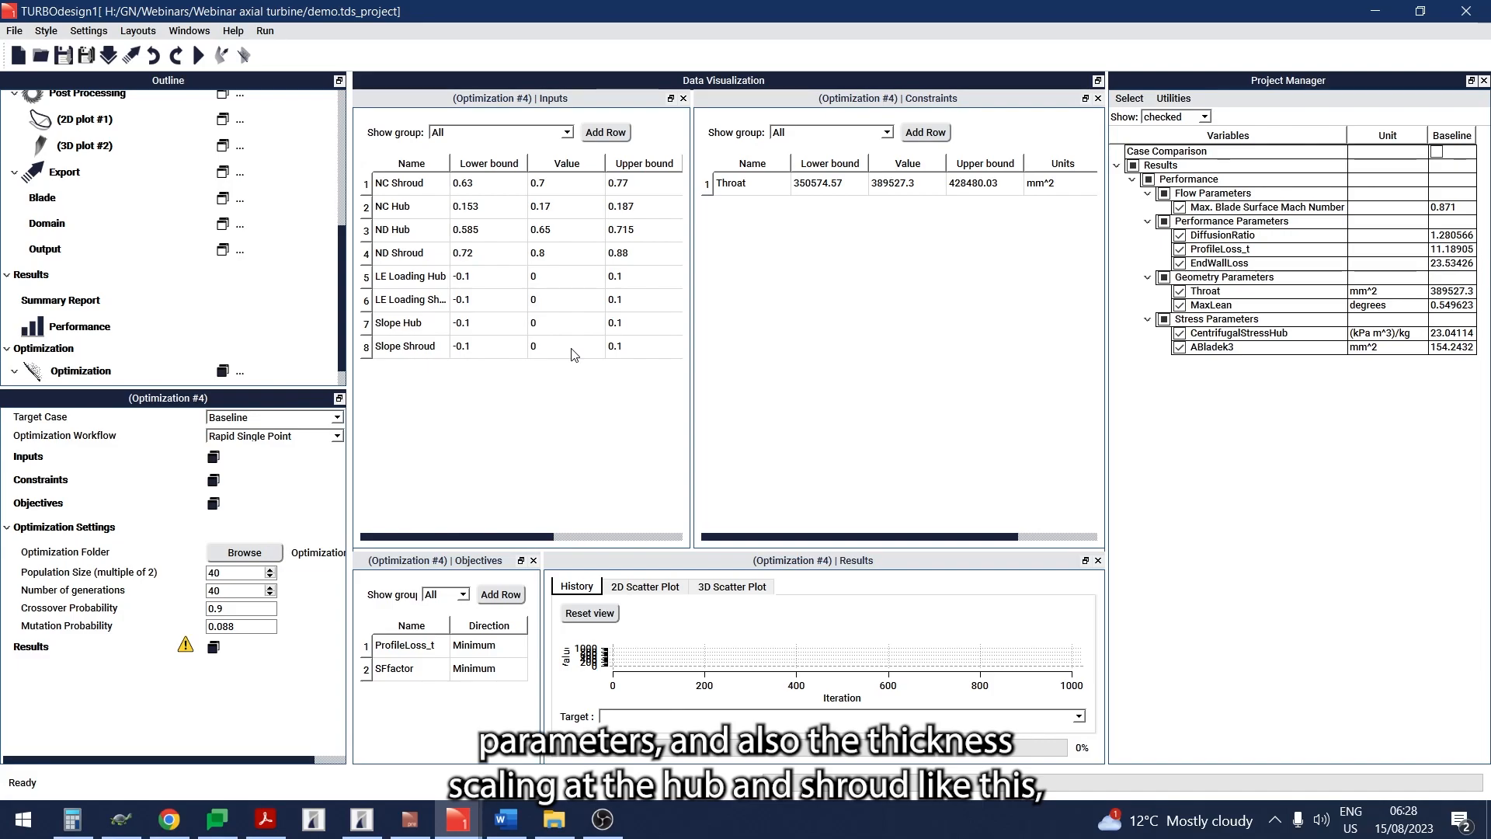
# - Start adding input parameters and select NC Mid, ND Mid, Slope Mid and LE Loading Mid under Streamwise Blade Loading
pyautogui.click(604, 132)
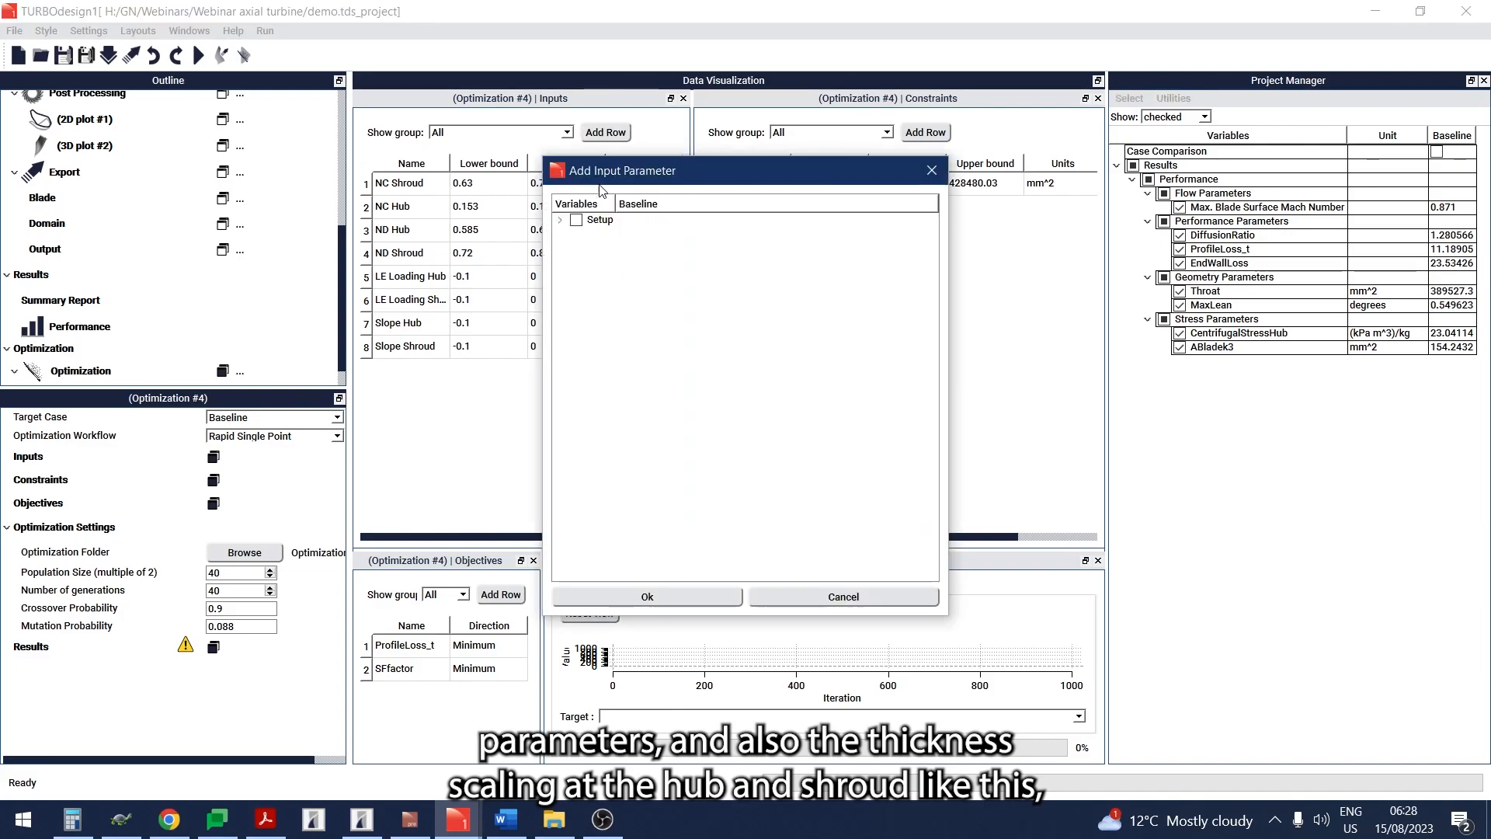
pyautogui.click(560, 220)
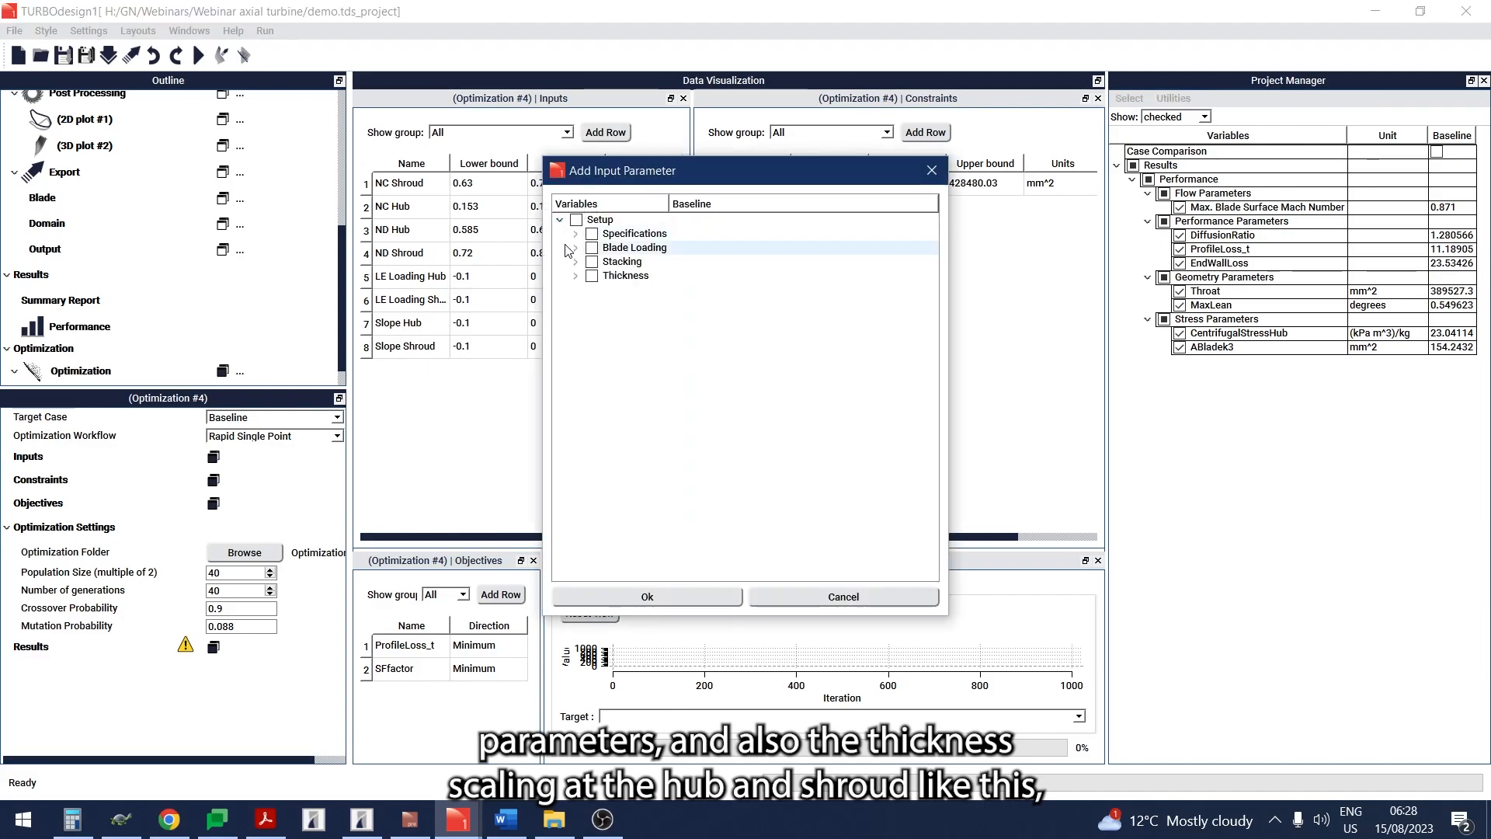
pyautogui.click(575, 249)
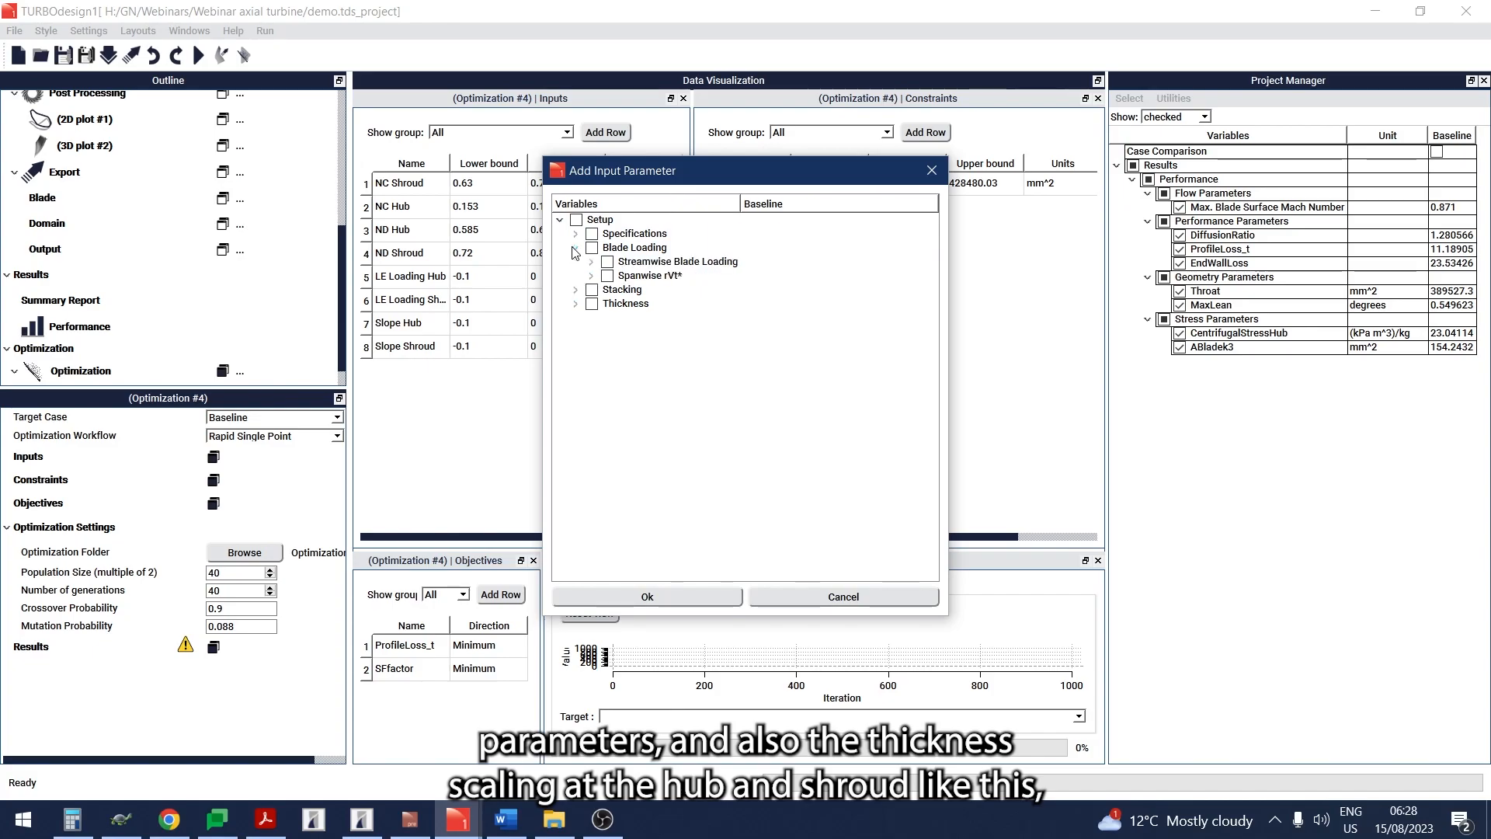
pyautogui.click(592, 264)
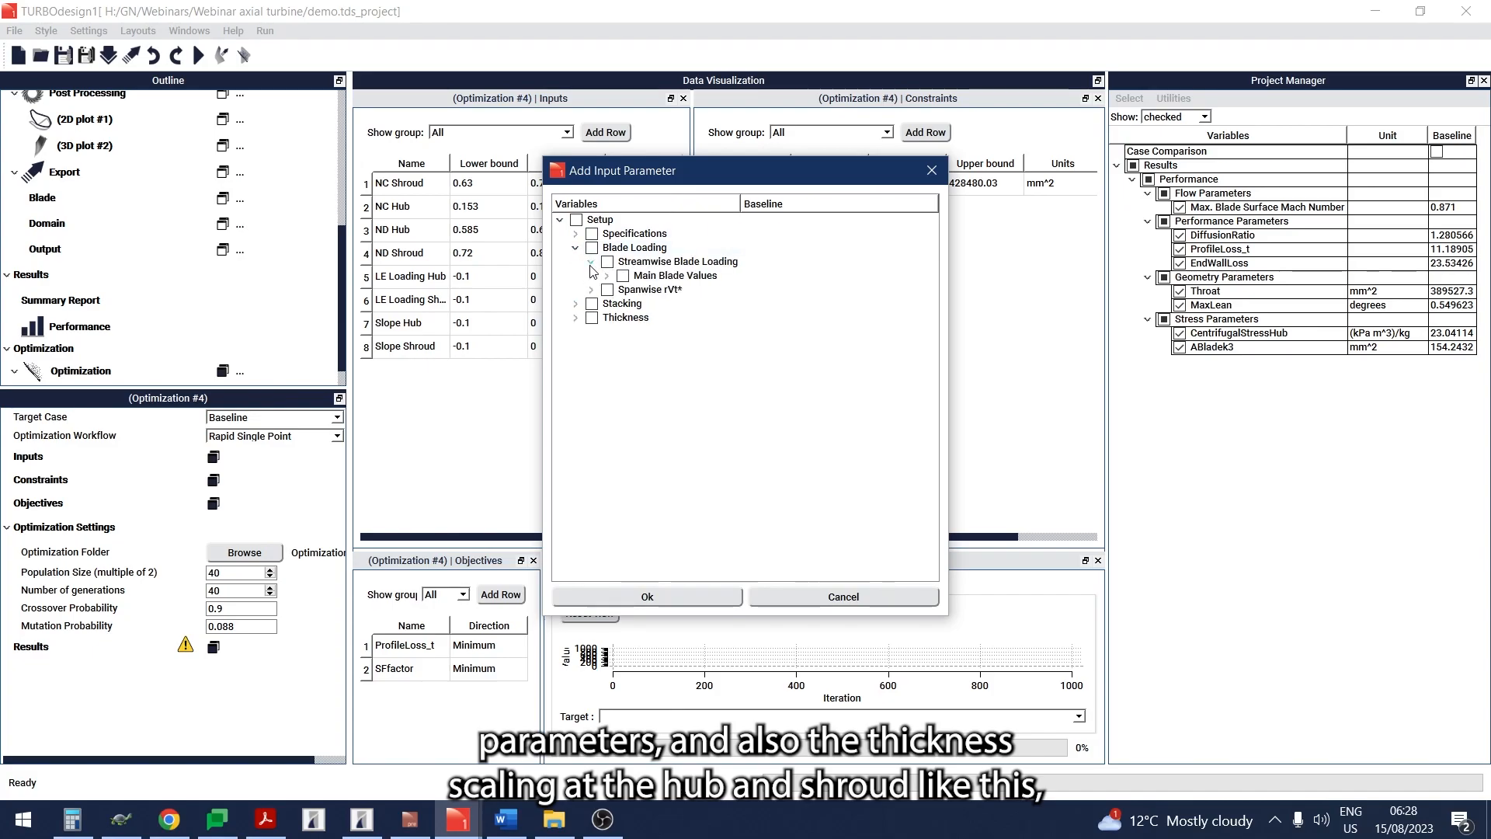
pyautogui.click(607, 277)
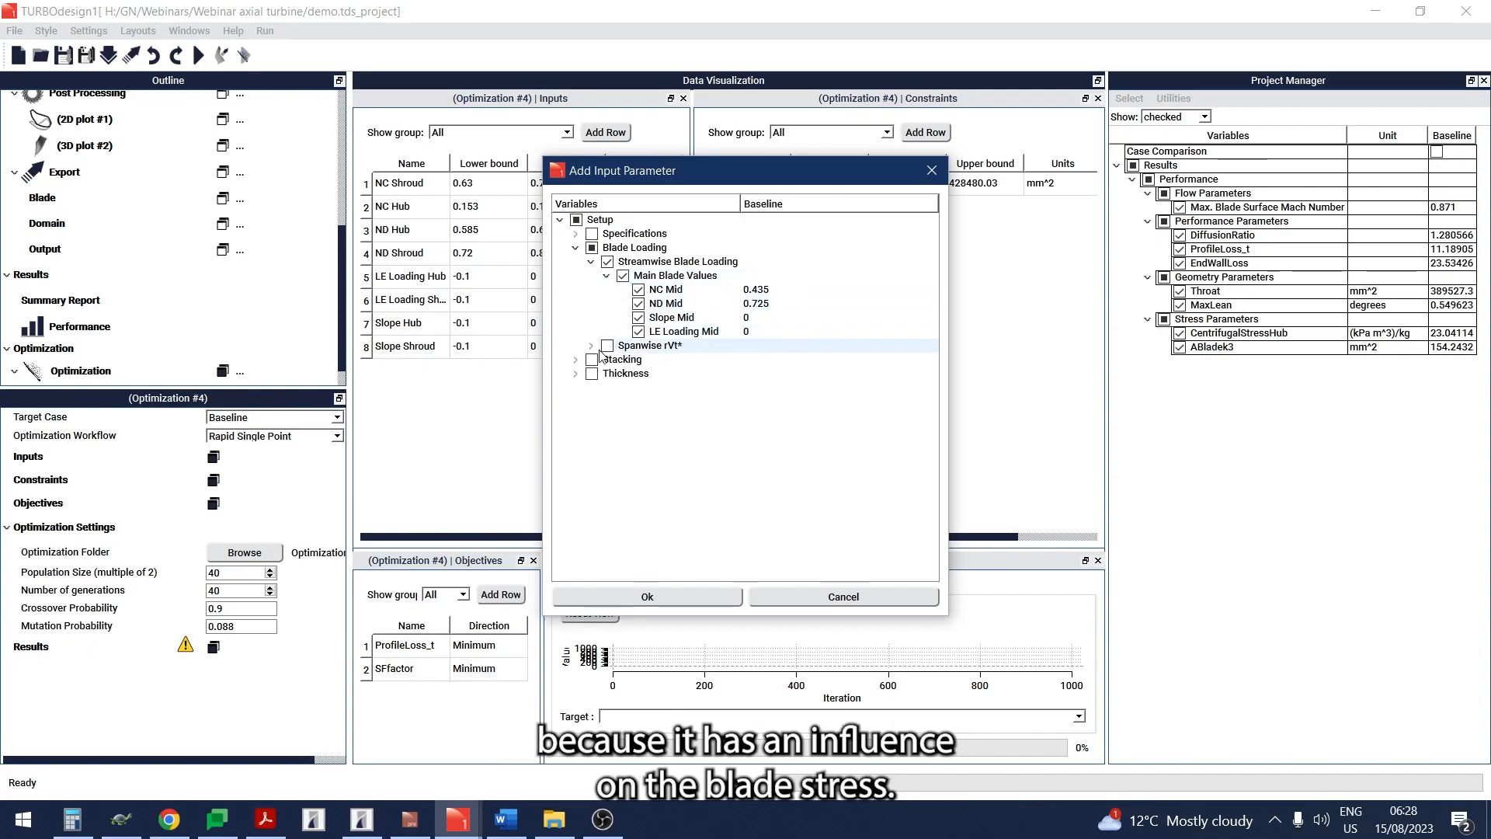
# - Select the main blade's streamwise thickness Scale [Hub] and Scale [Shroud], and add all chosen parameters to the inputs
pyautogui.click(576, 374)
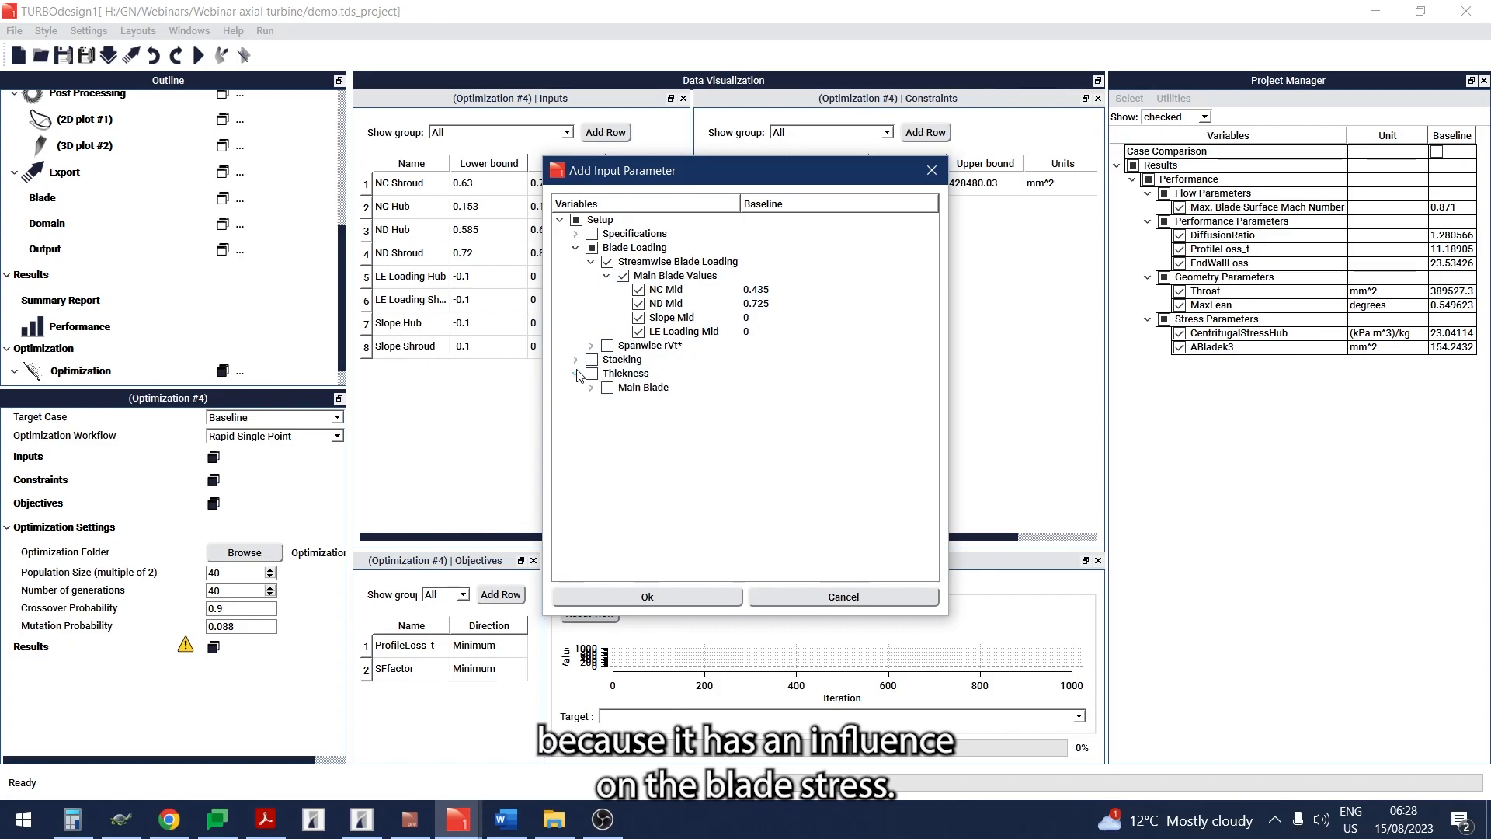
pyautogui.click(591, 387)
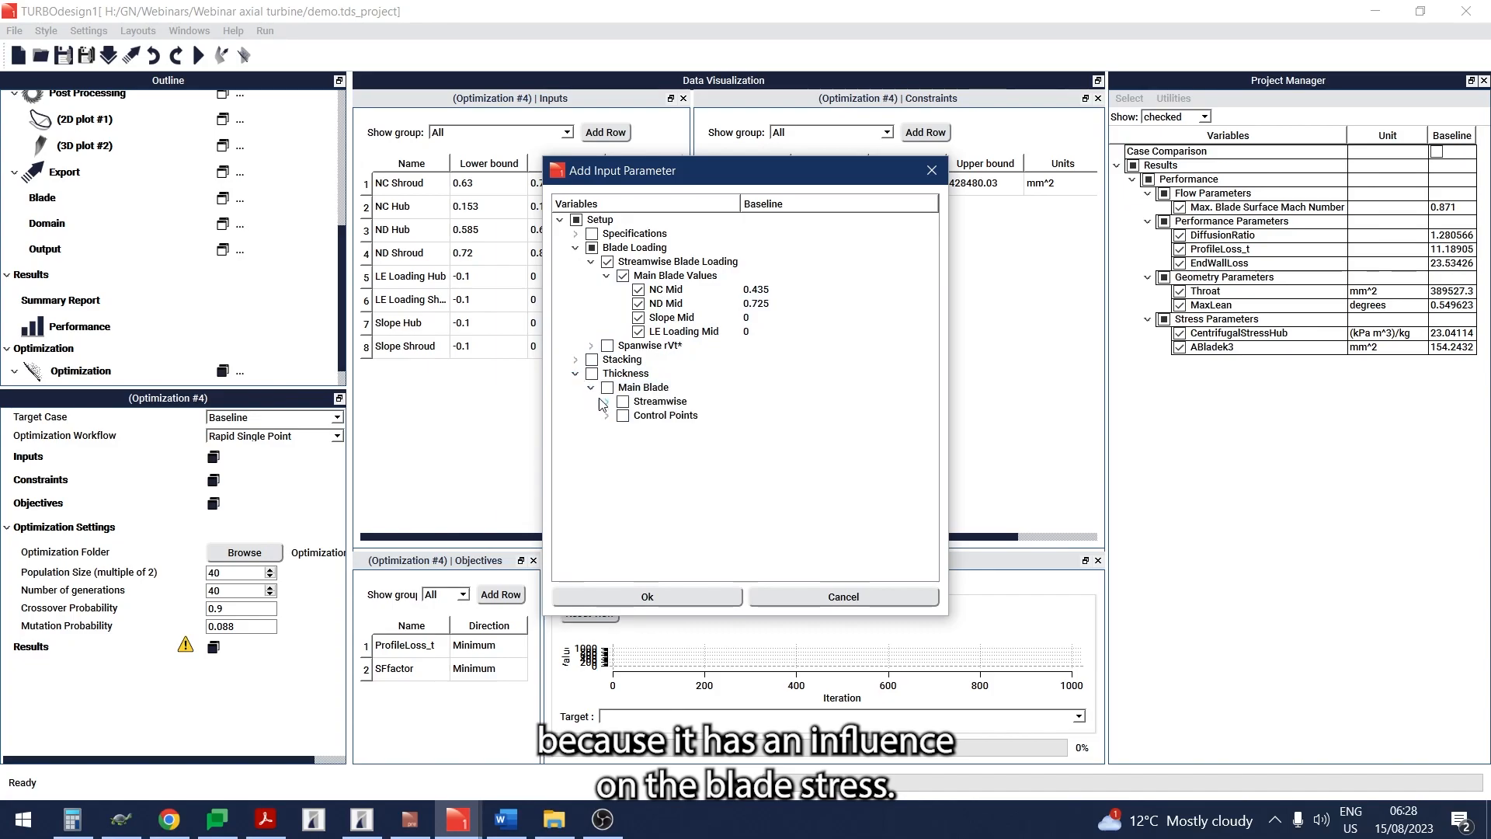
pyautogui.click(607, 402)
pyautogui.click(622, 416)
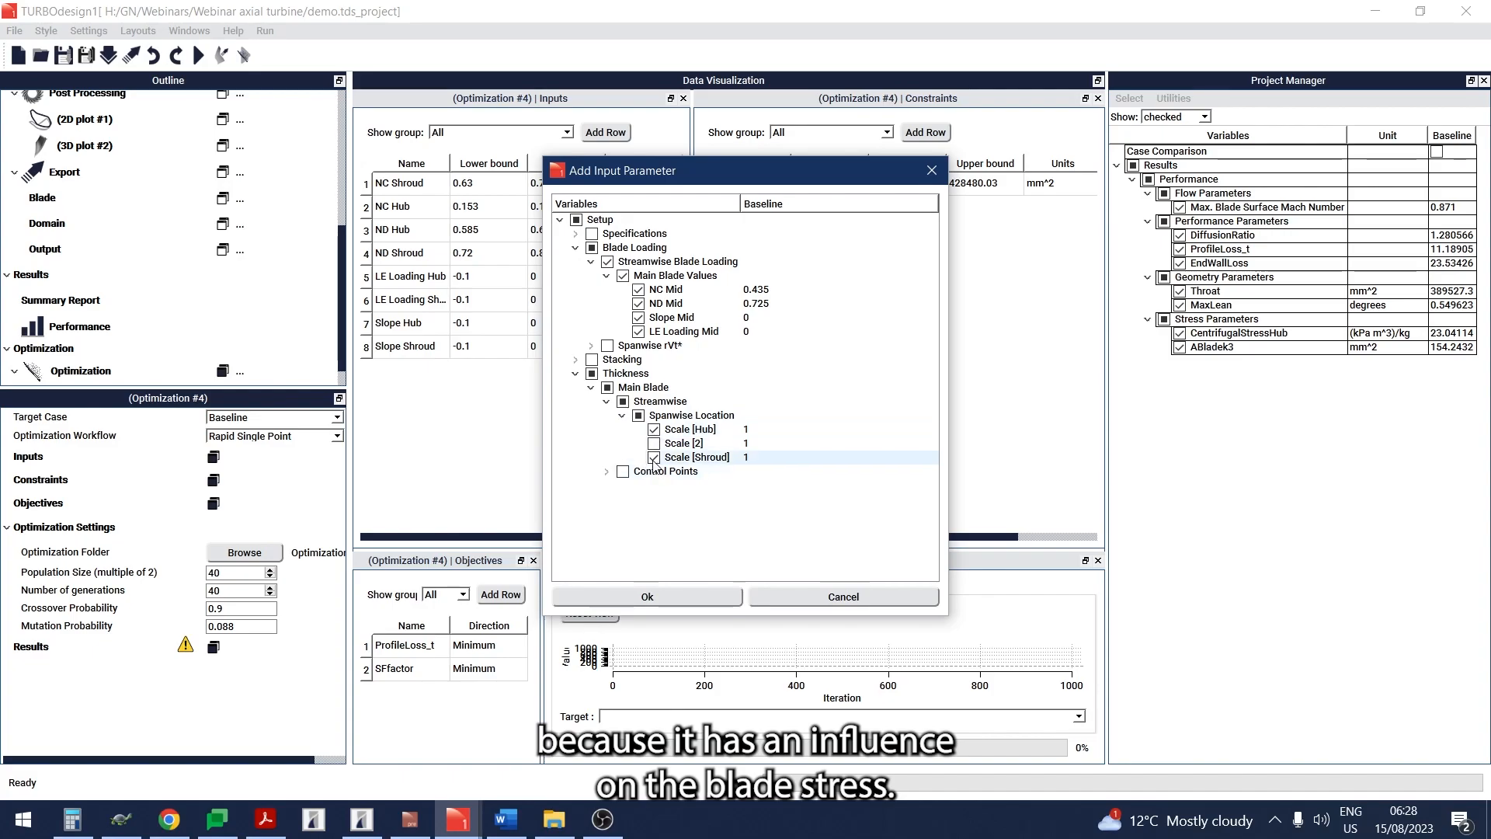
pyautogui.click(668, 597)
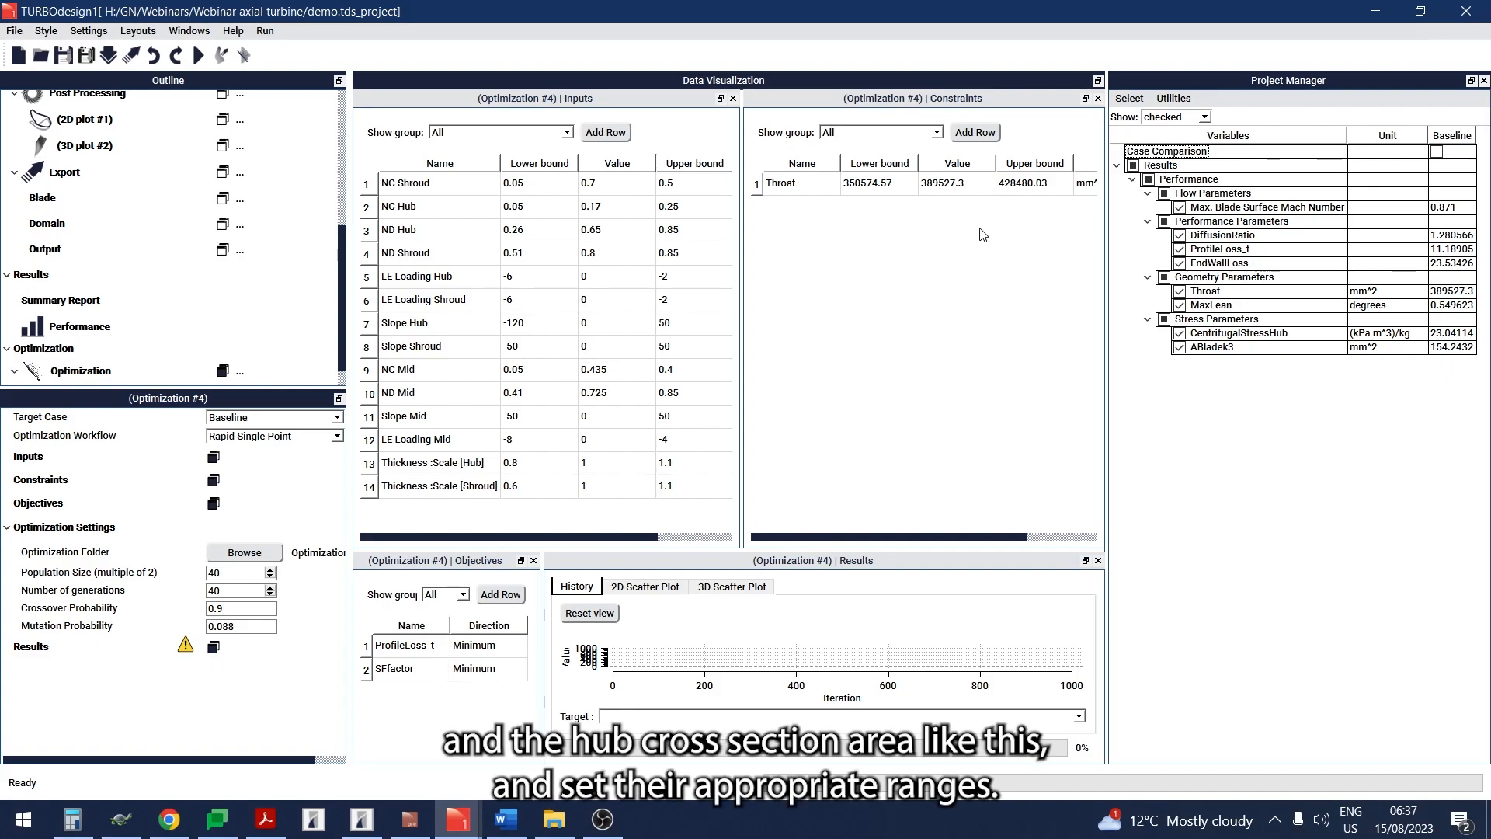
# - Add Max. Blade Surface Mach Number, DiffusionRatio and the stress parameter ABladek3 as optimization constraints
pyautogui.click(978, 142)
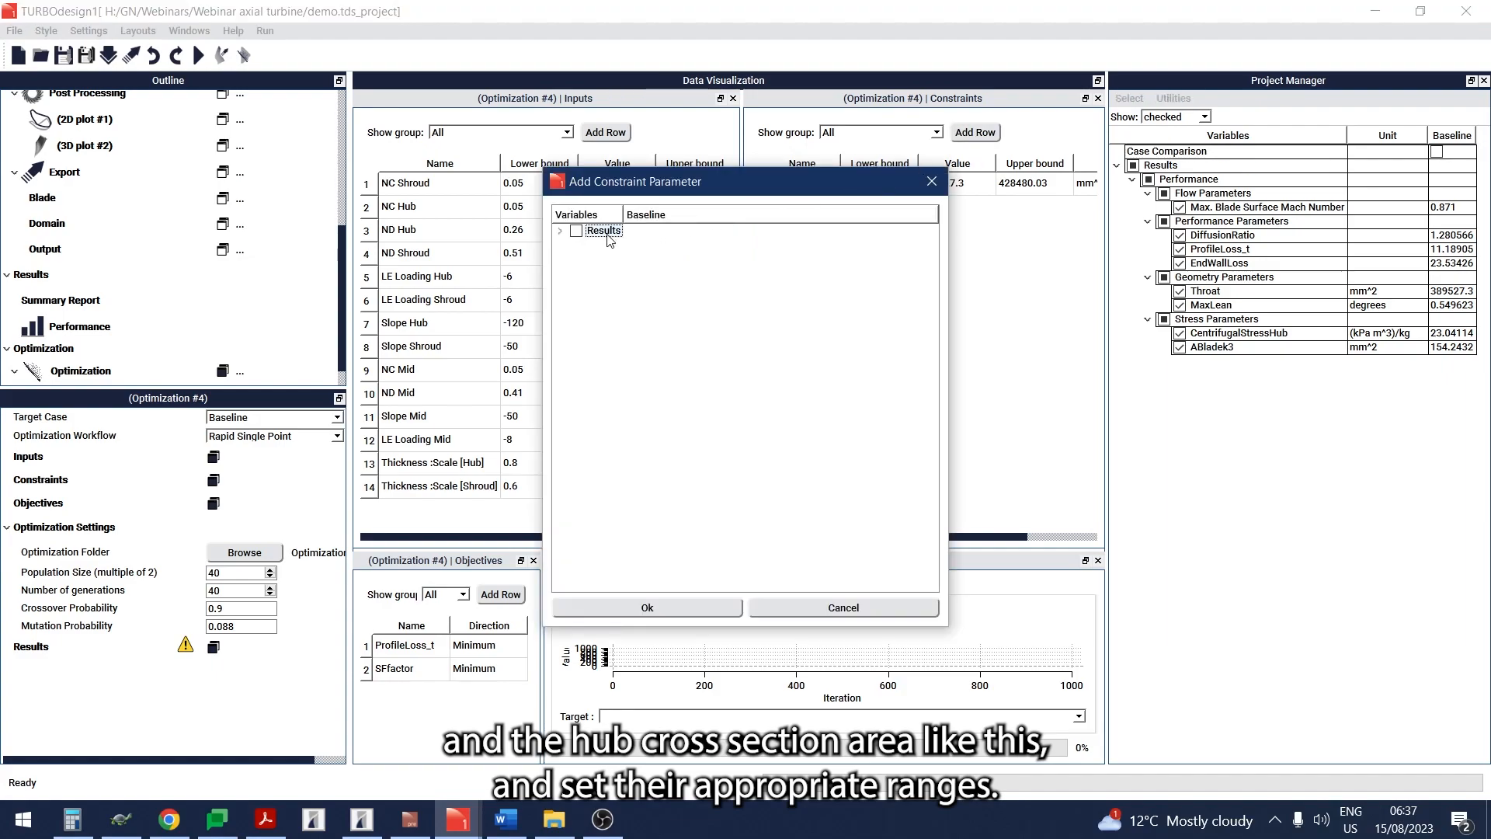
pyautogui.click(560, 232)
pyautogui.click(575, 245)
pyautogui.click(591, 259)
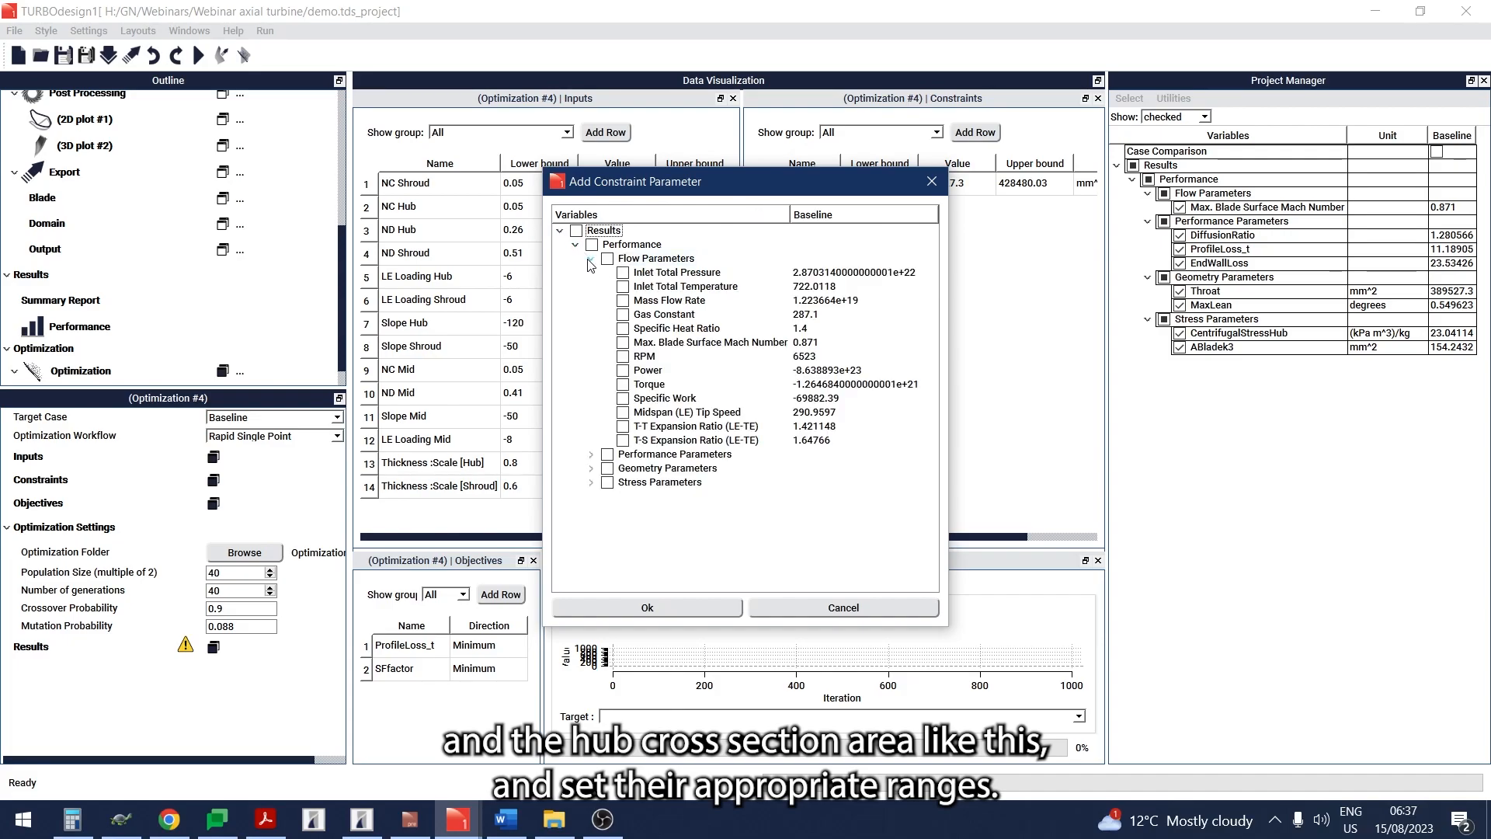
pyautogui.click(623, 343)
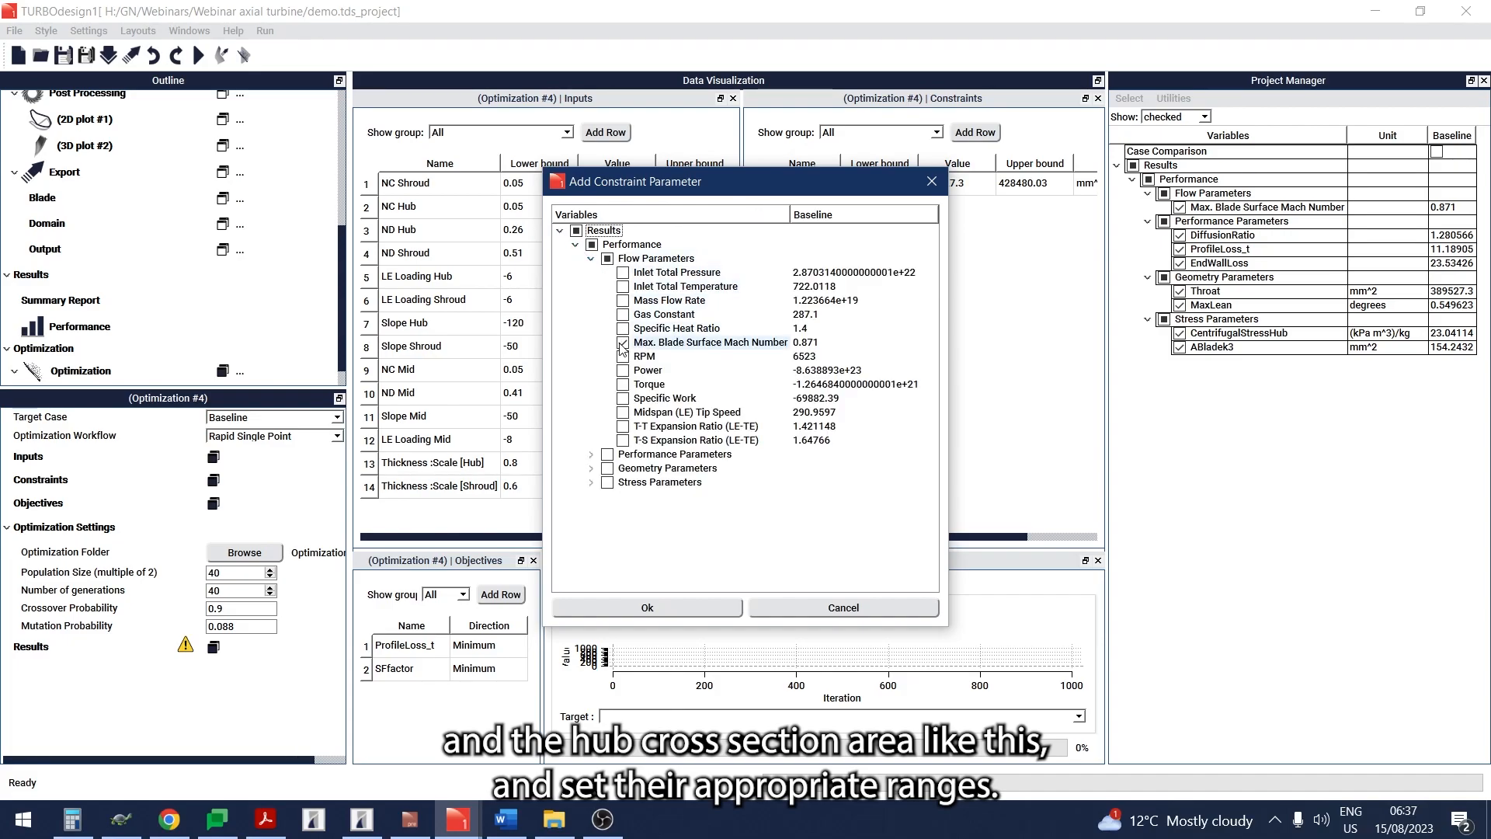
pyautogui.click(591, 454)
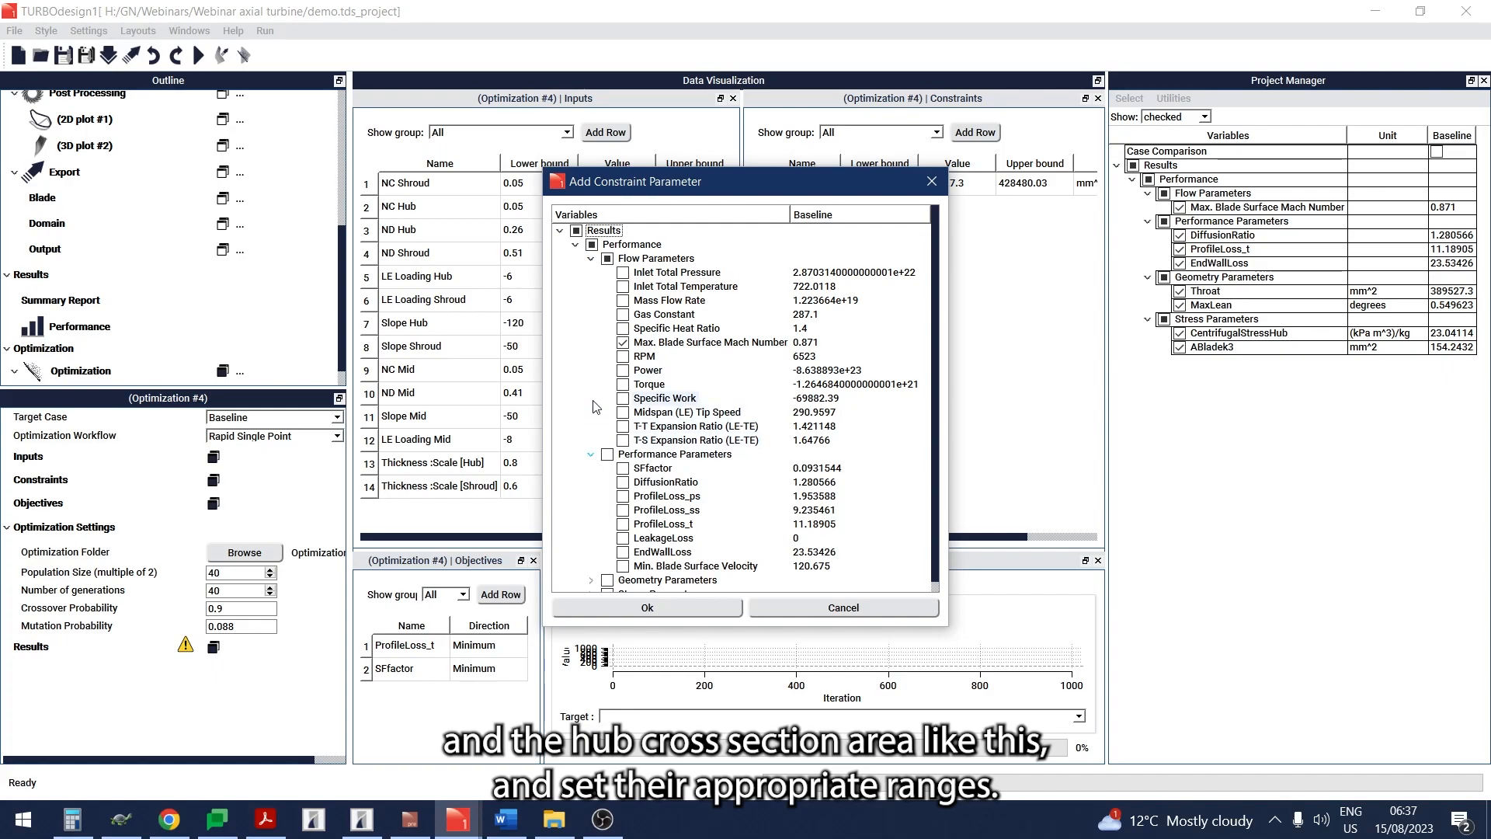
pyautogui.scroll(-1, 595, 406)
pyautogui.click(623, 474)
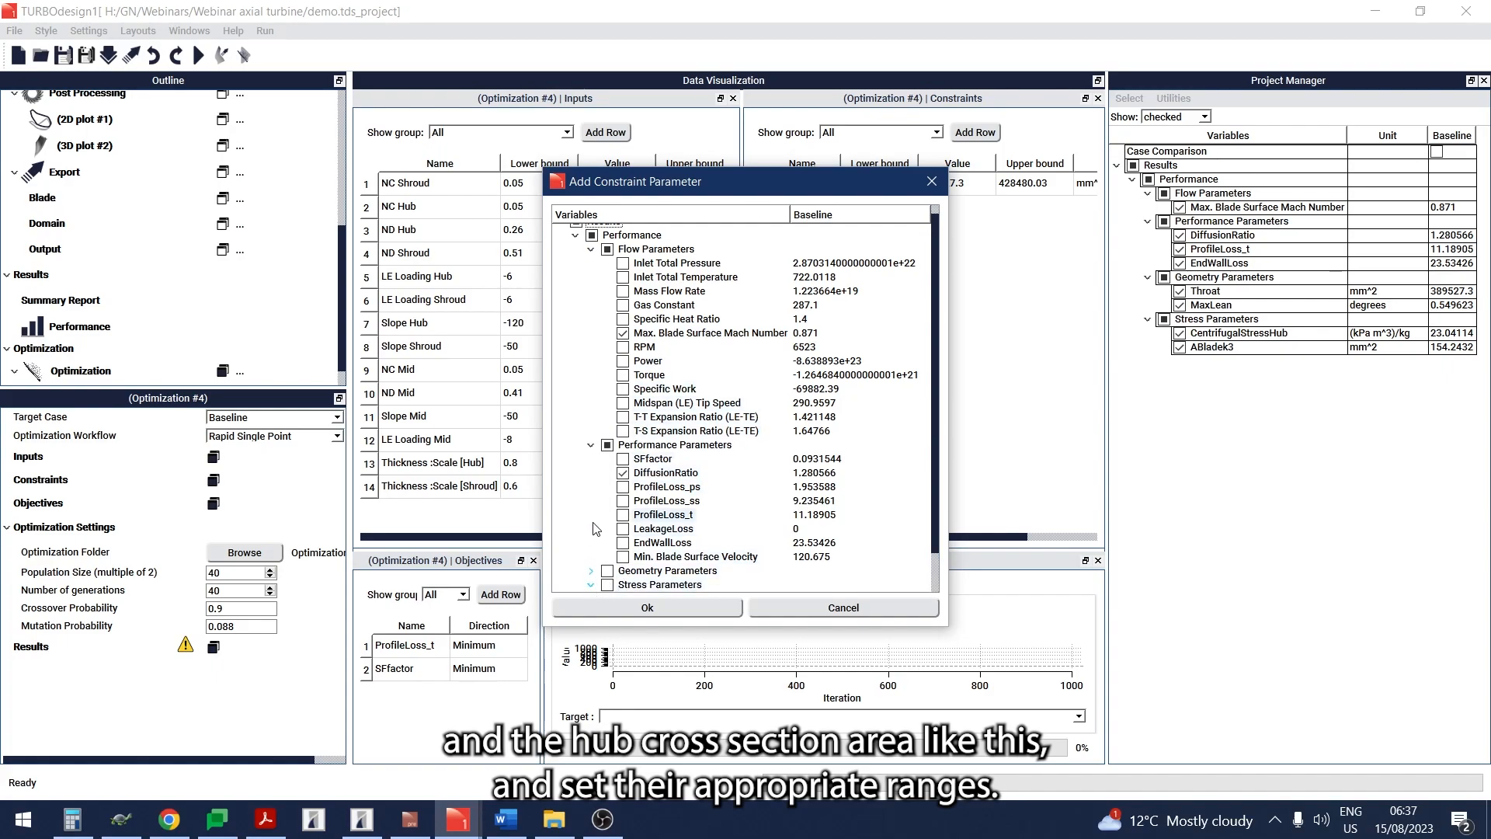
pyautogui.scroll(-1, 599, 536)
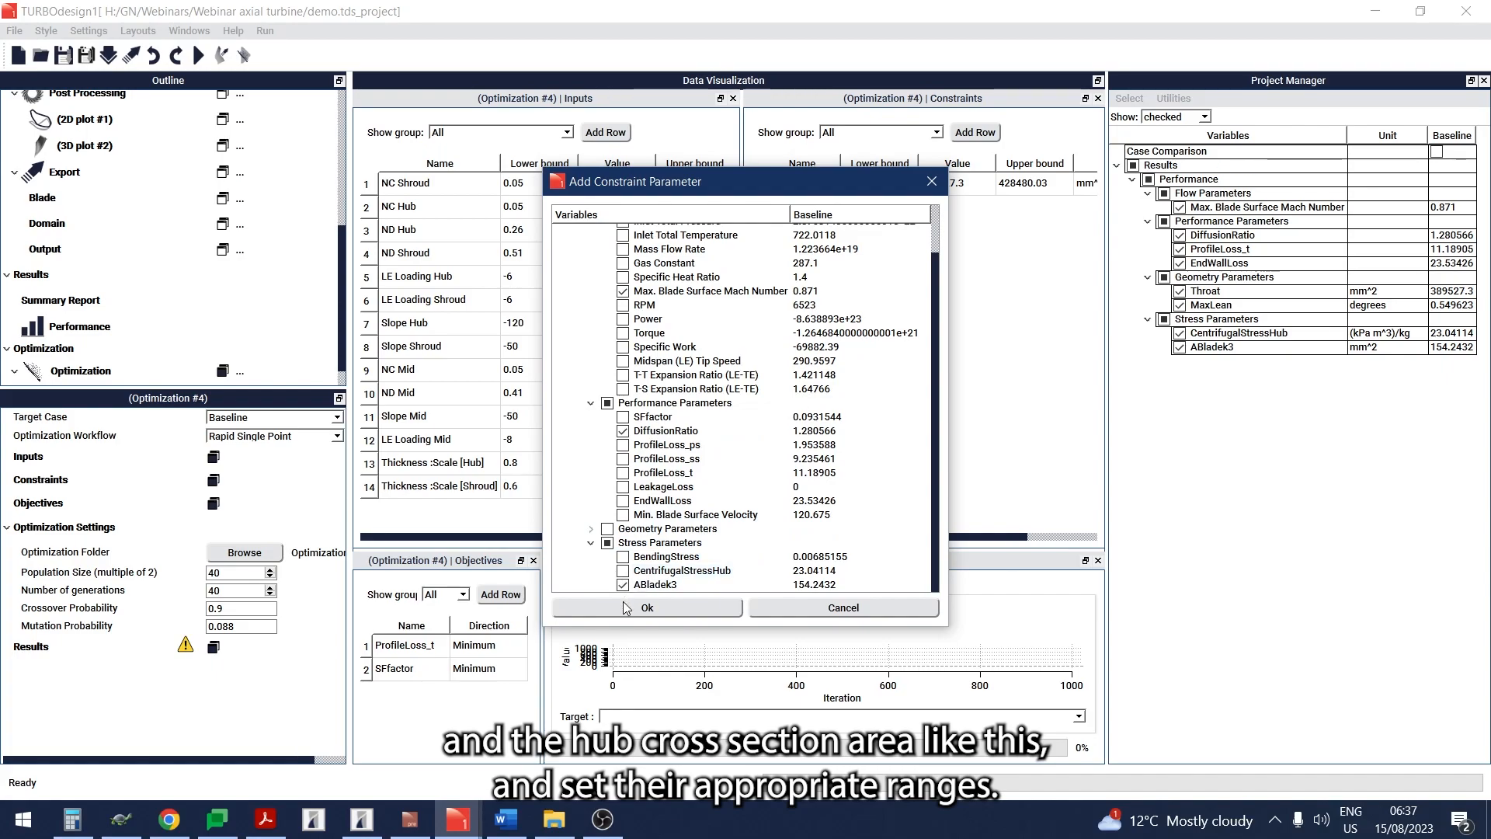
pyautogui.click(628, 608)
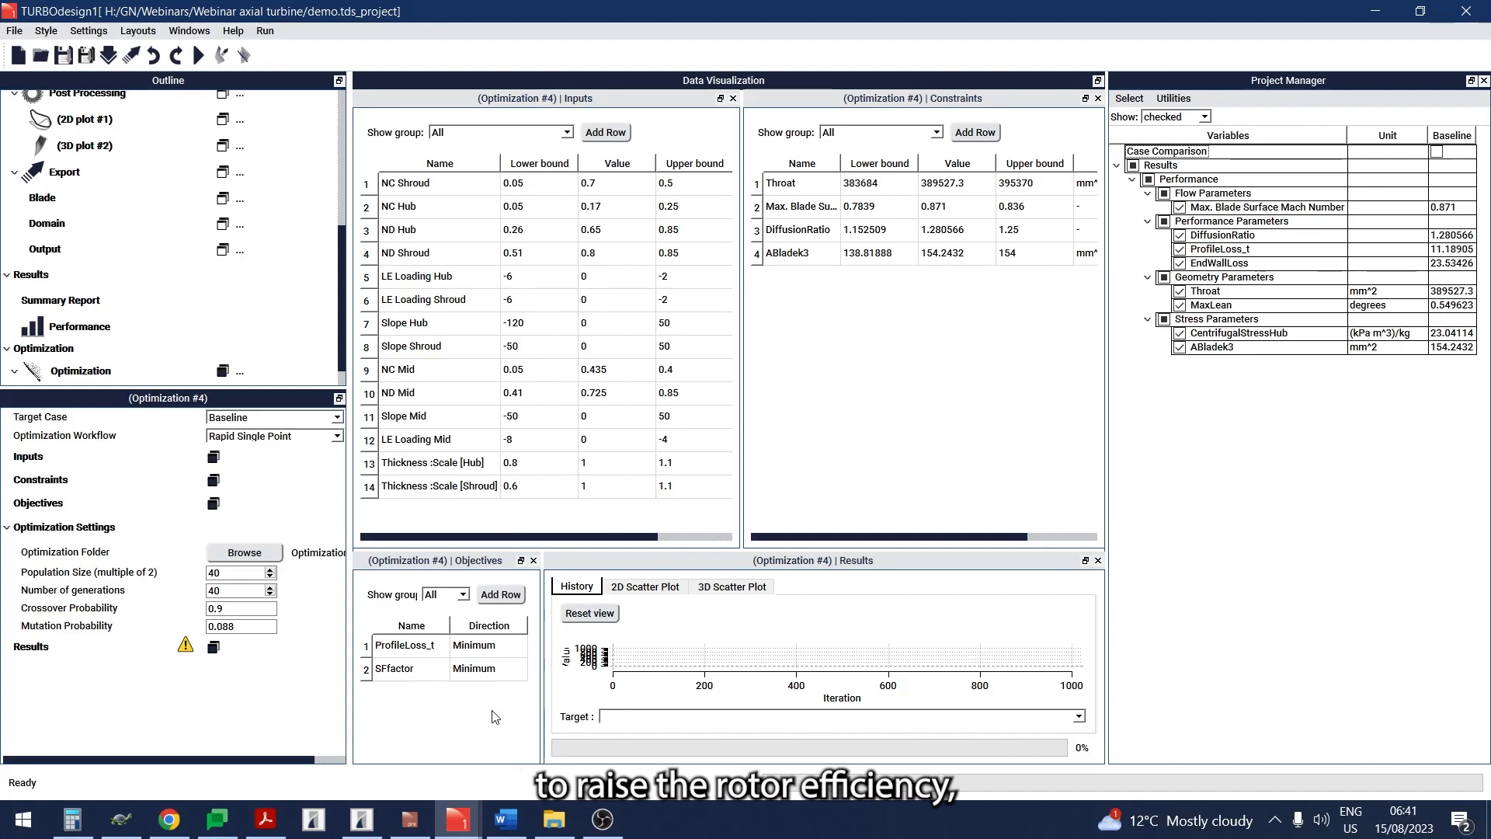
# - Remove SFfactor from the objectives and select EndWallLoss as a new objective parameter
pyautogui.rightClick(412, 668)
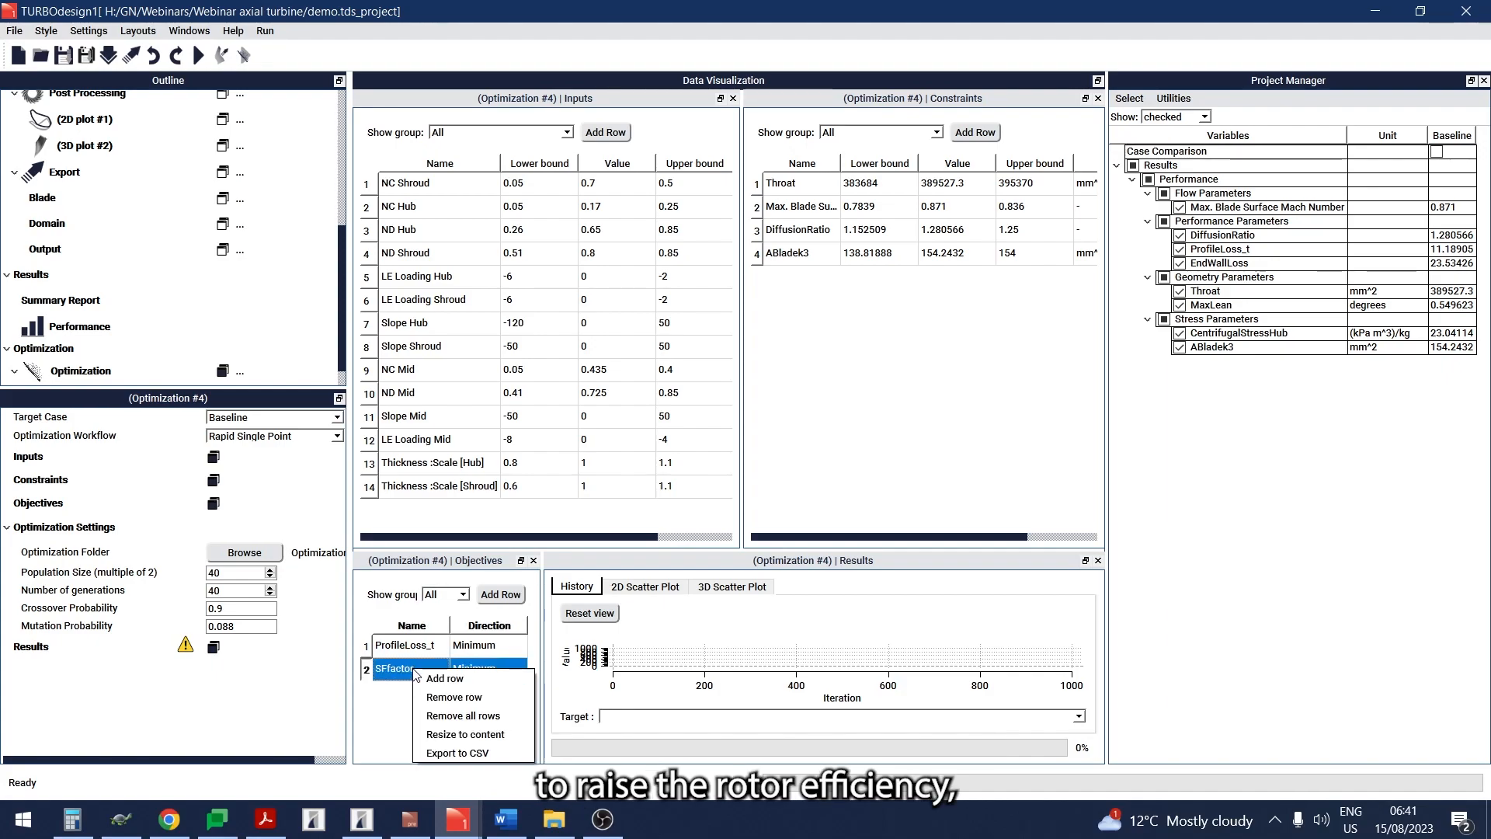
pyautogui.click(452, 696)
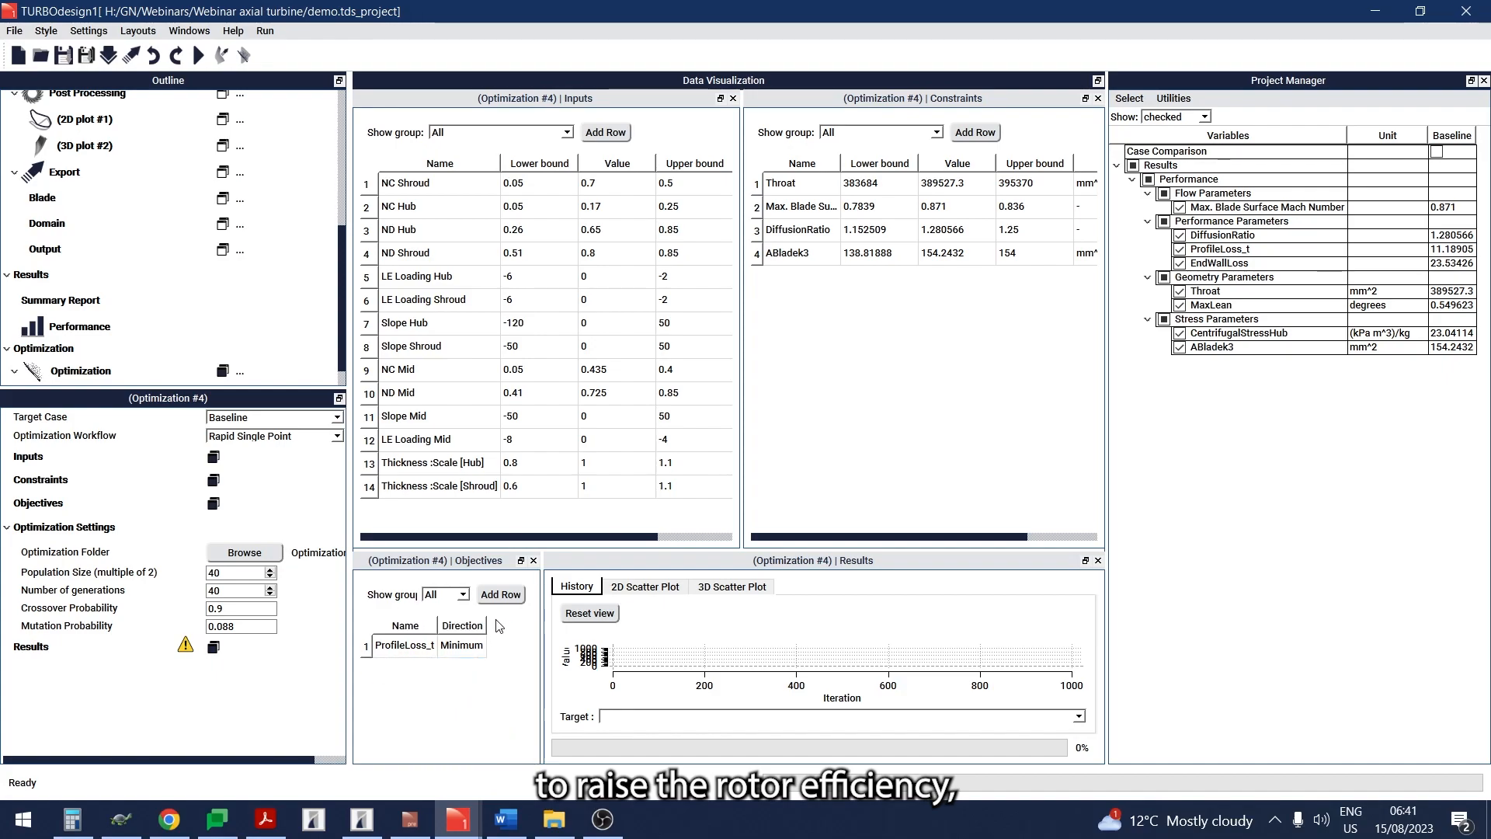
pyautogui.click(500, 595)
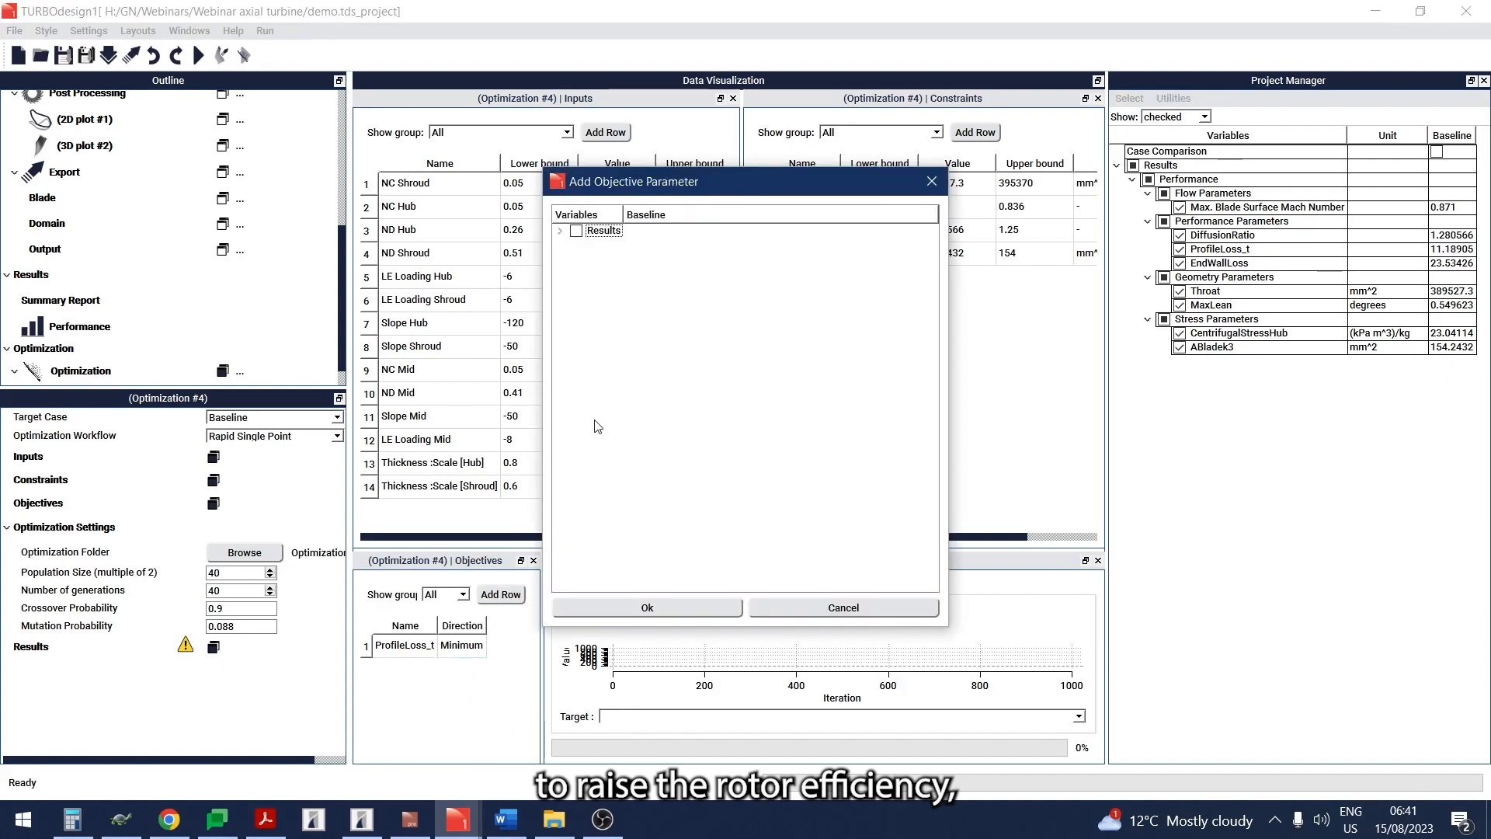
pyautogui.click(560, 231)
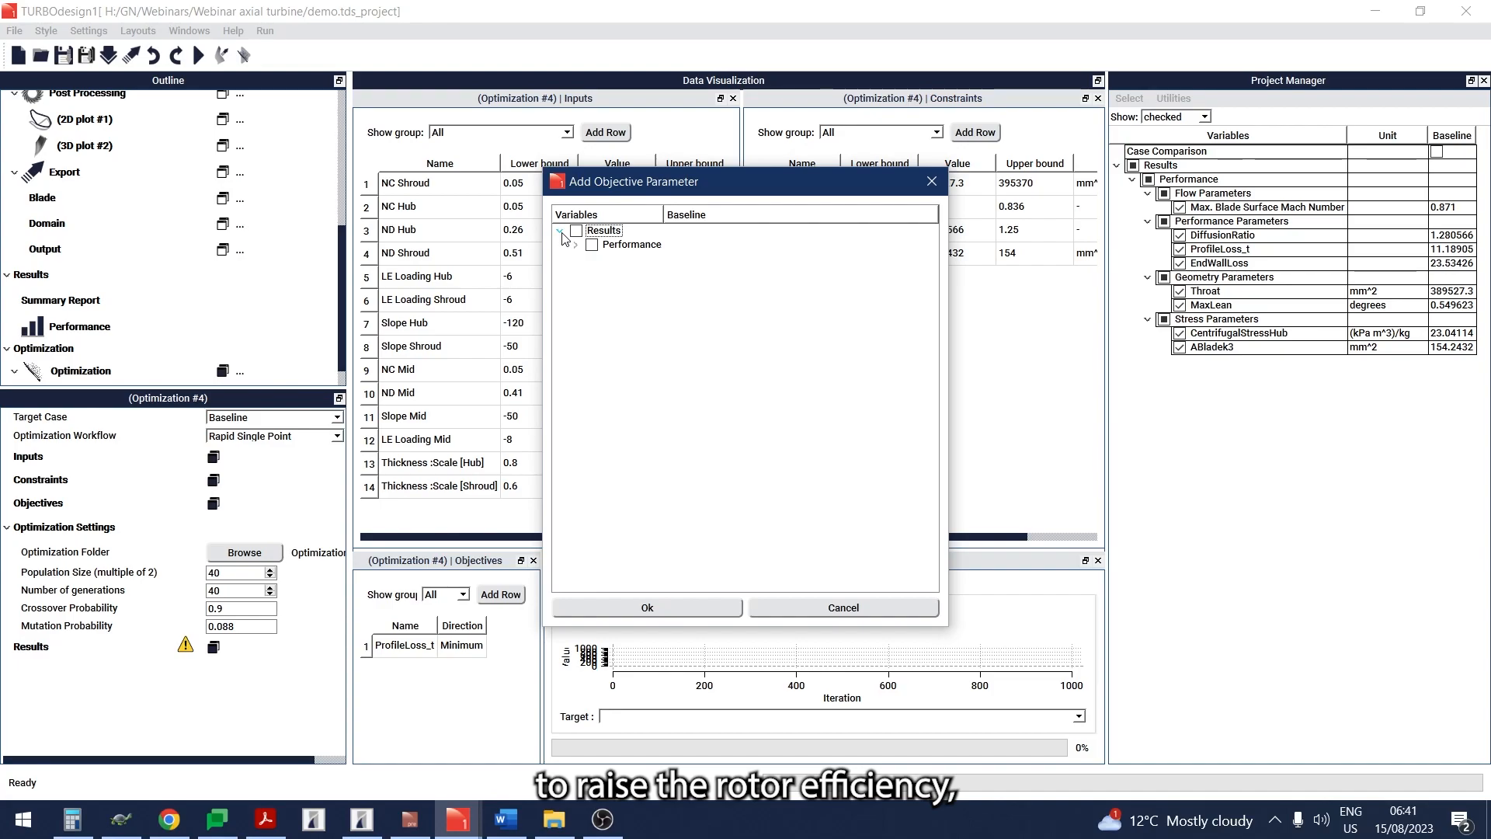
pyautogui.click(575, 245)
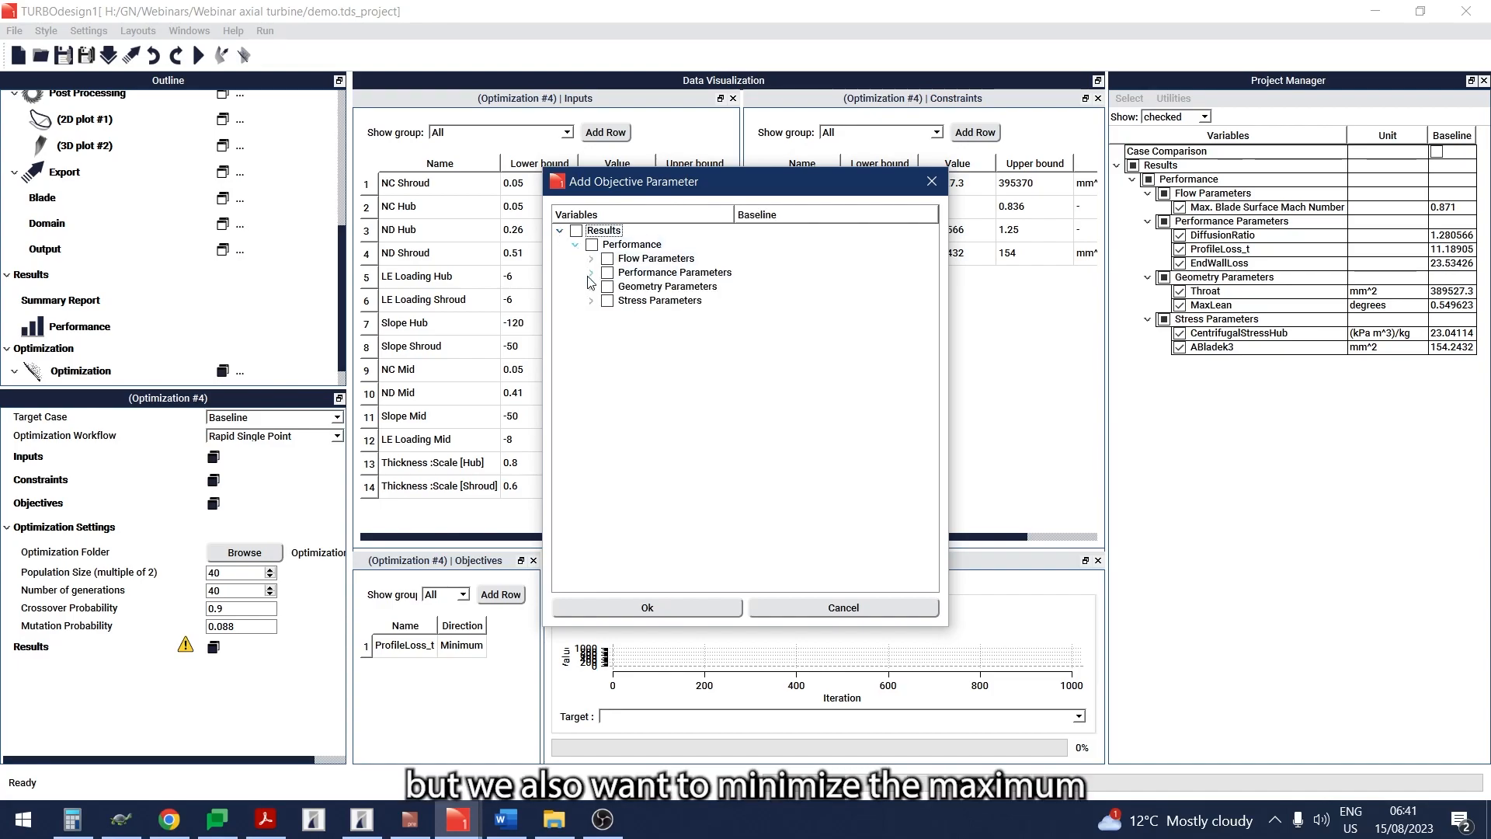
pyautogui.click(591, 273)
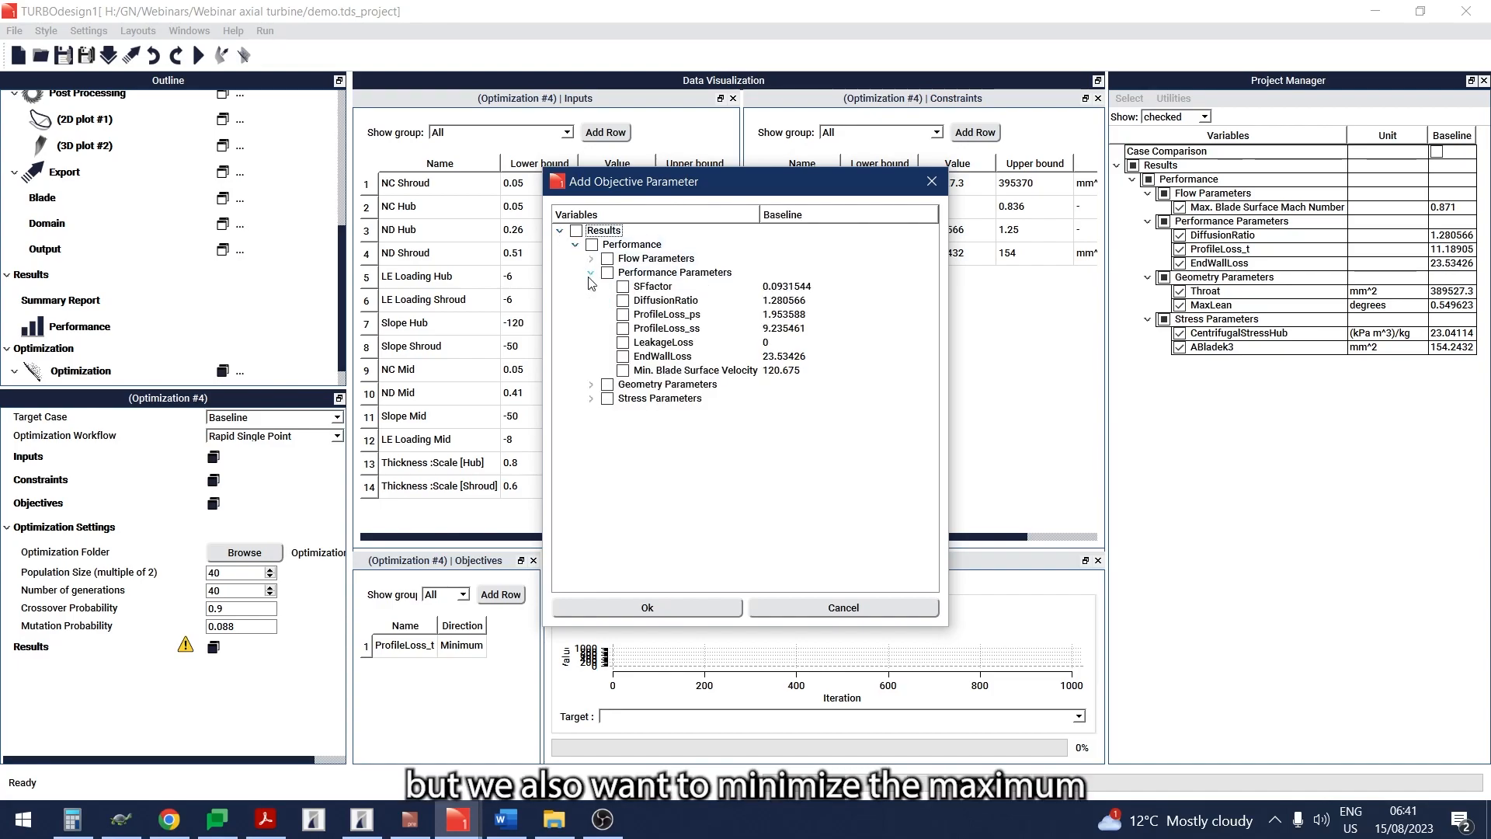
pyautogui.click(623, 357)
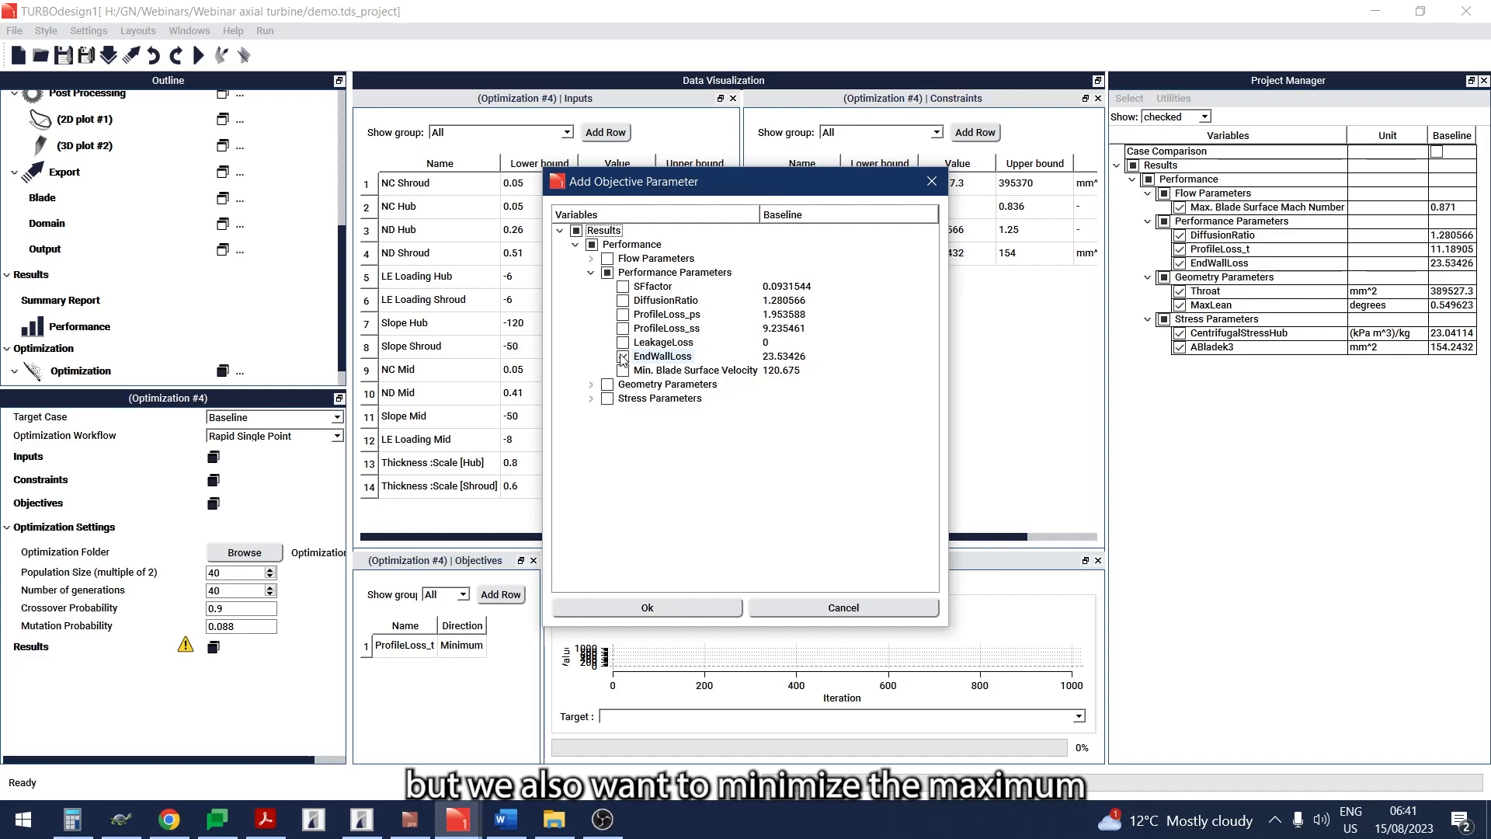
# - Select MaxLean and CentrifugalStressHub as further objective parameters, and add the chosen parameters to the objectives
pyautogui.click(591, 384)
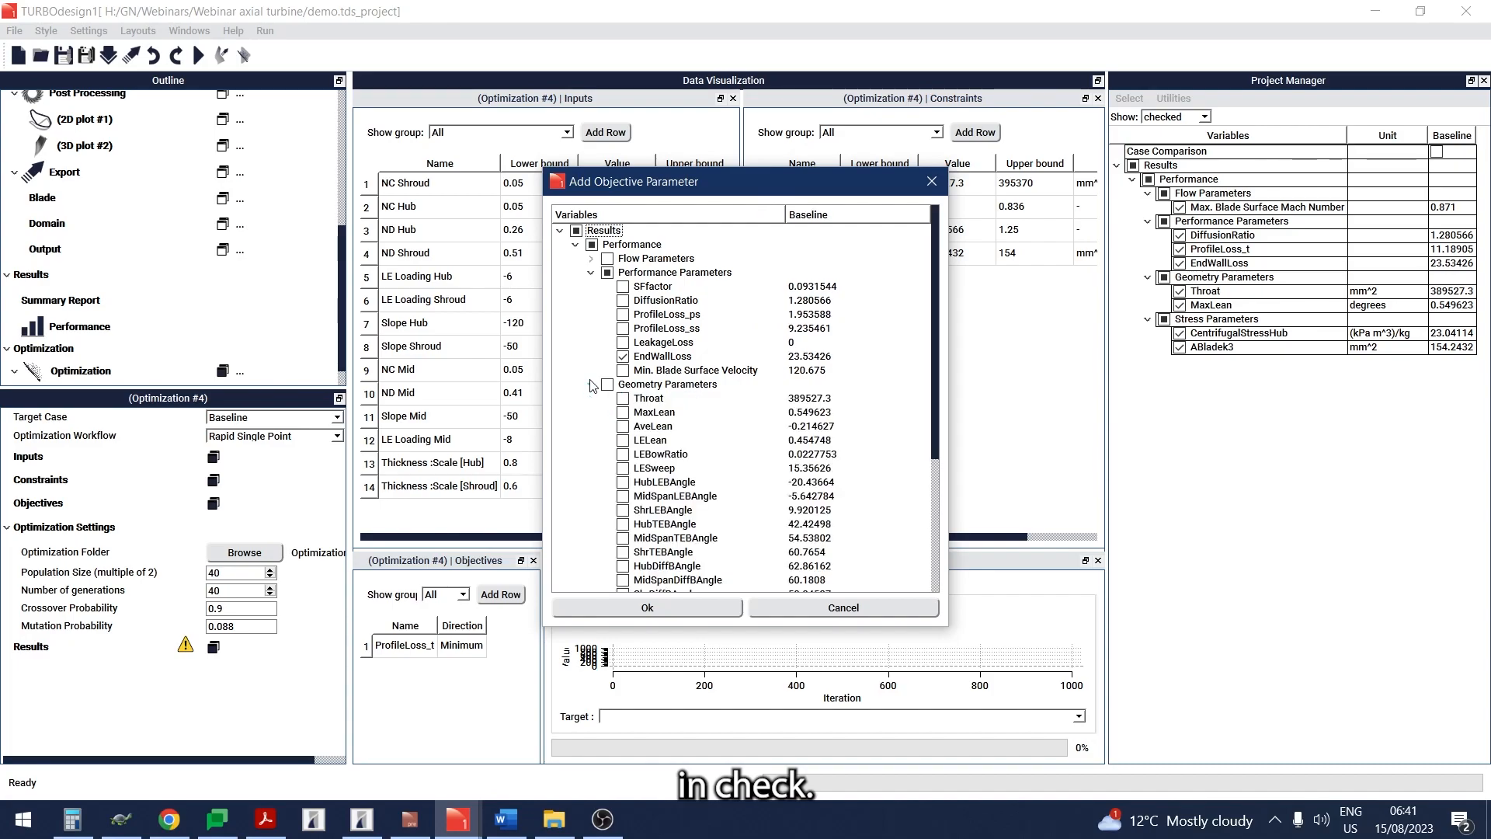
pyautogui.scroll(-5, 626, 416)
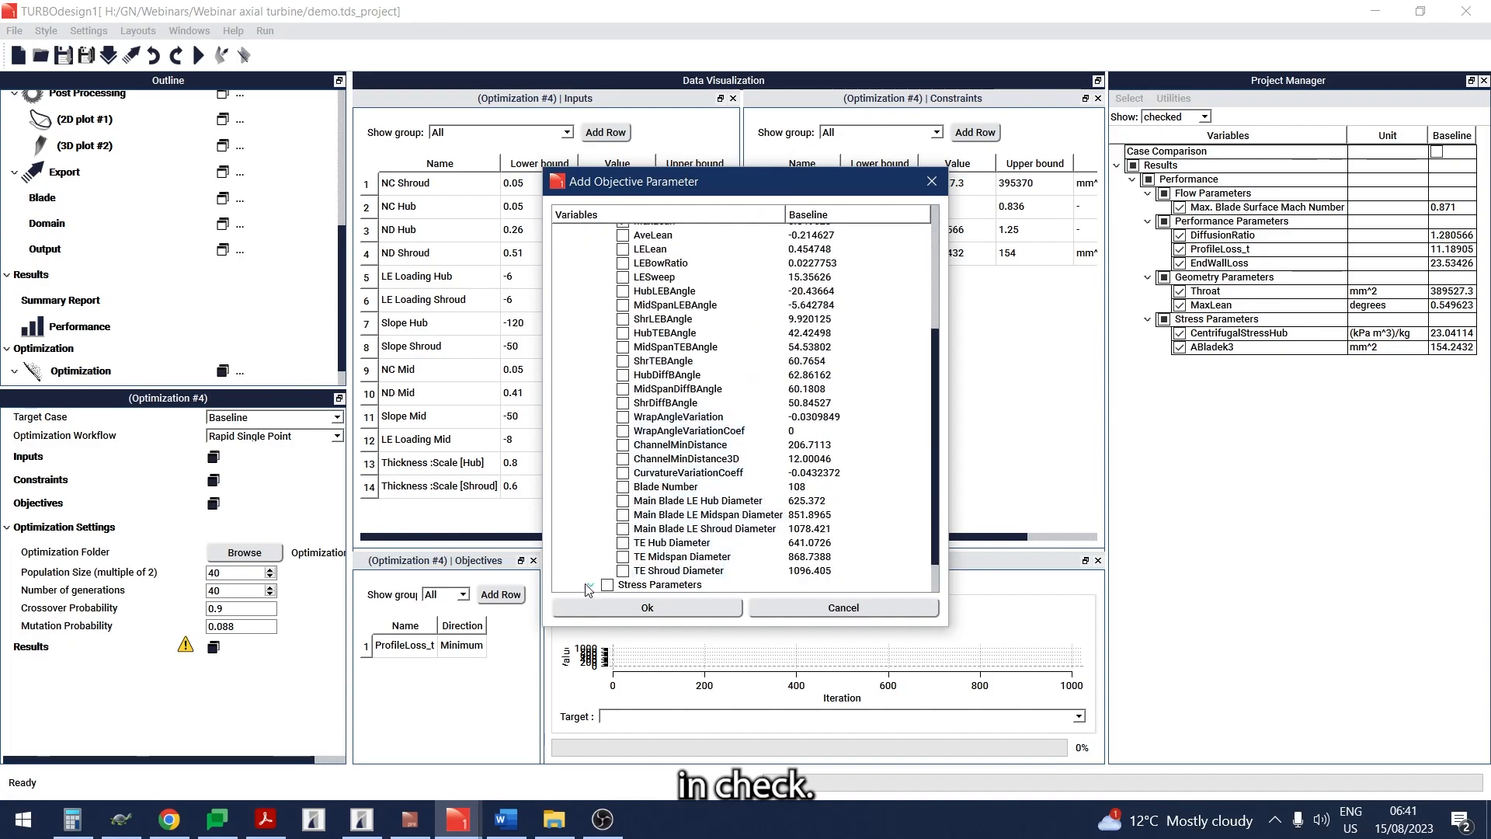
pyautogui.click(589, 586)
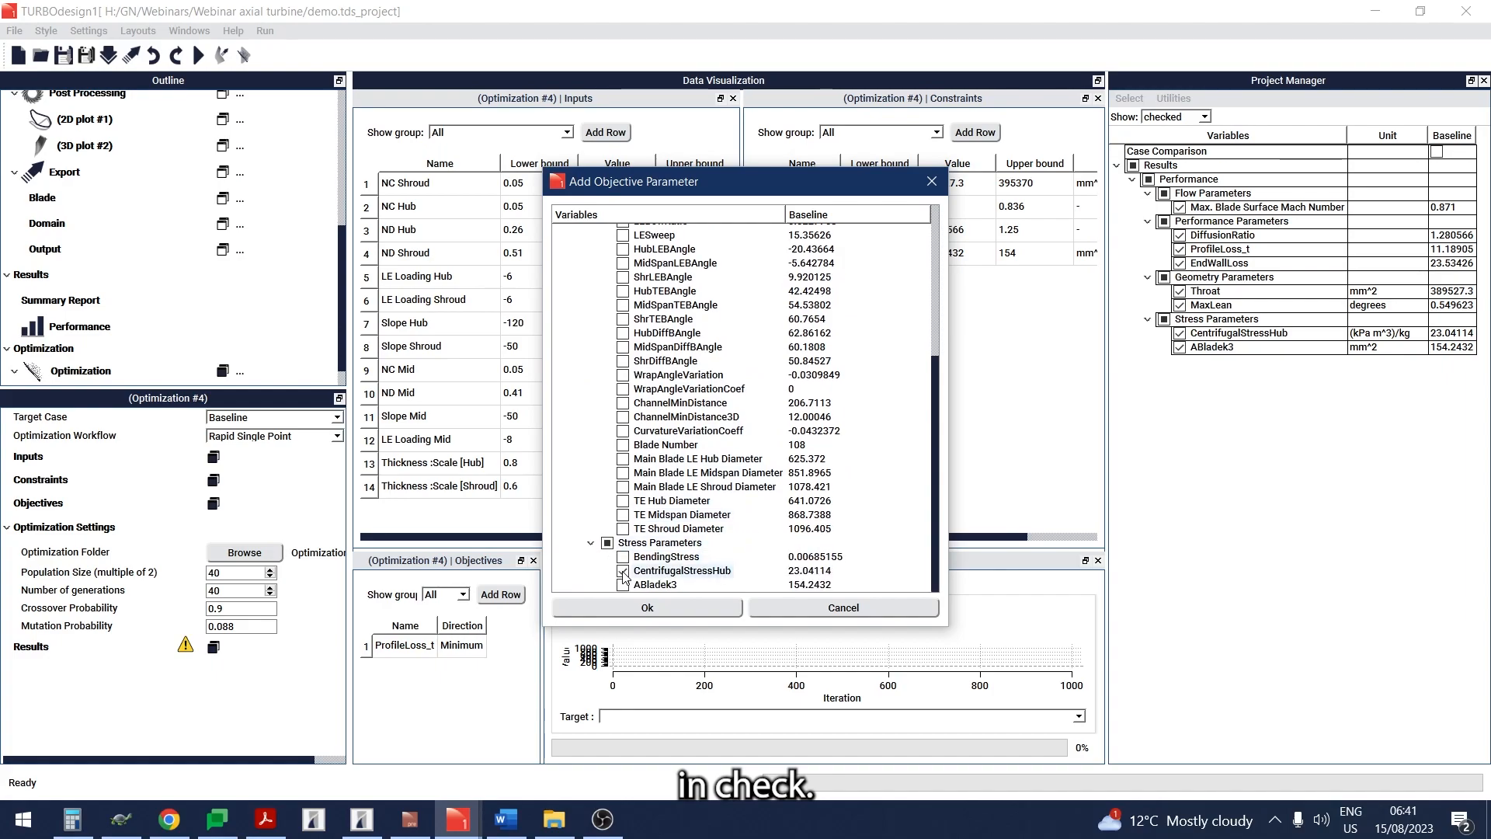
pyautogui.click(631, 607)
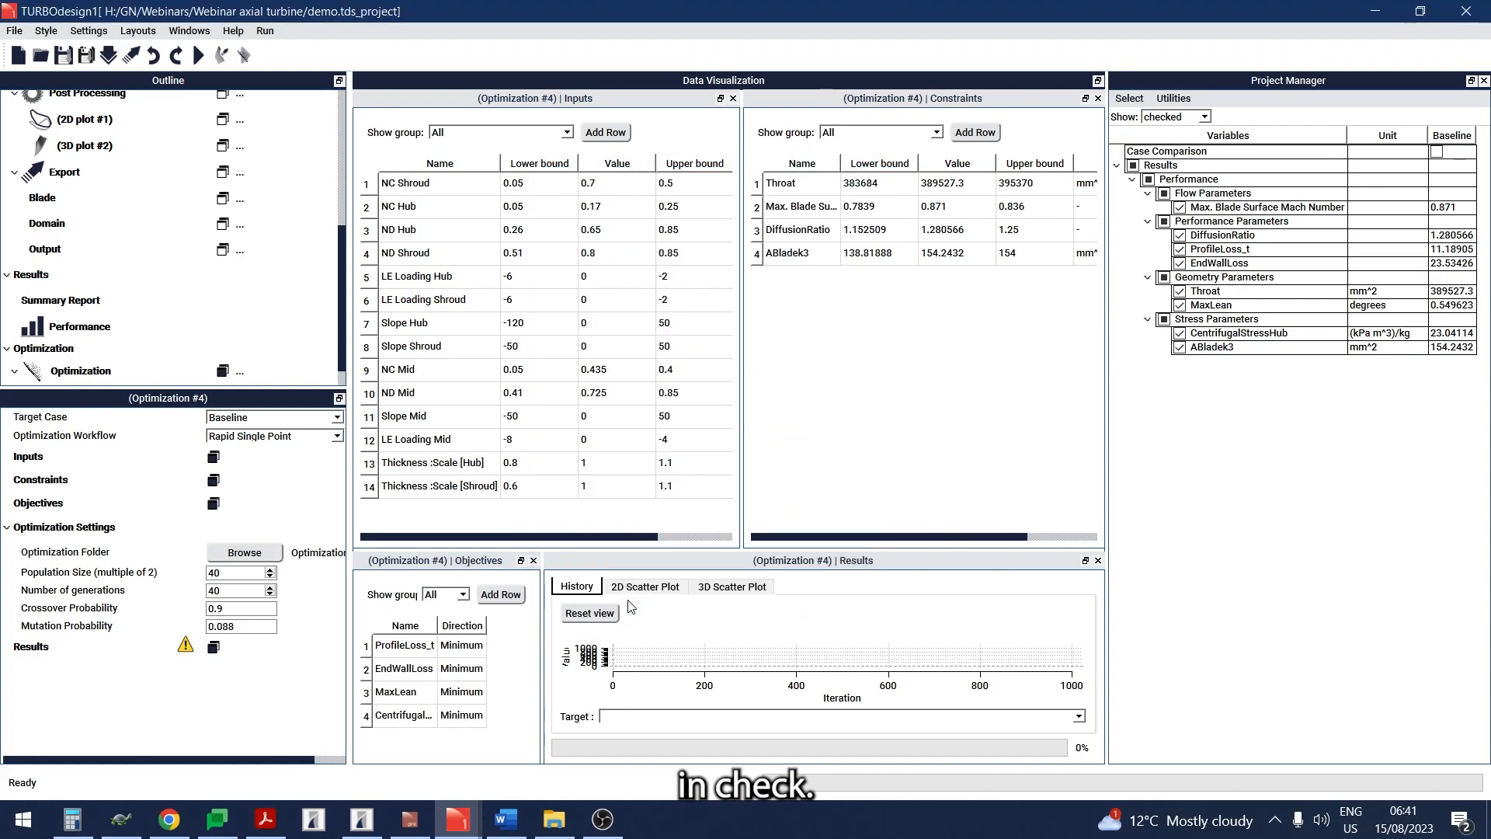
# - Fit the objectives' name column, enlarge the results area to show the 2D scatter plot, and start the optimization
pyautogui.doubleClick(437, 625)
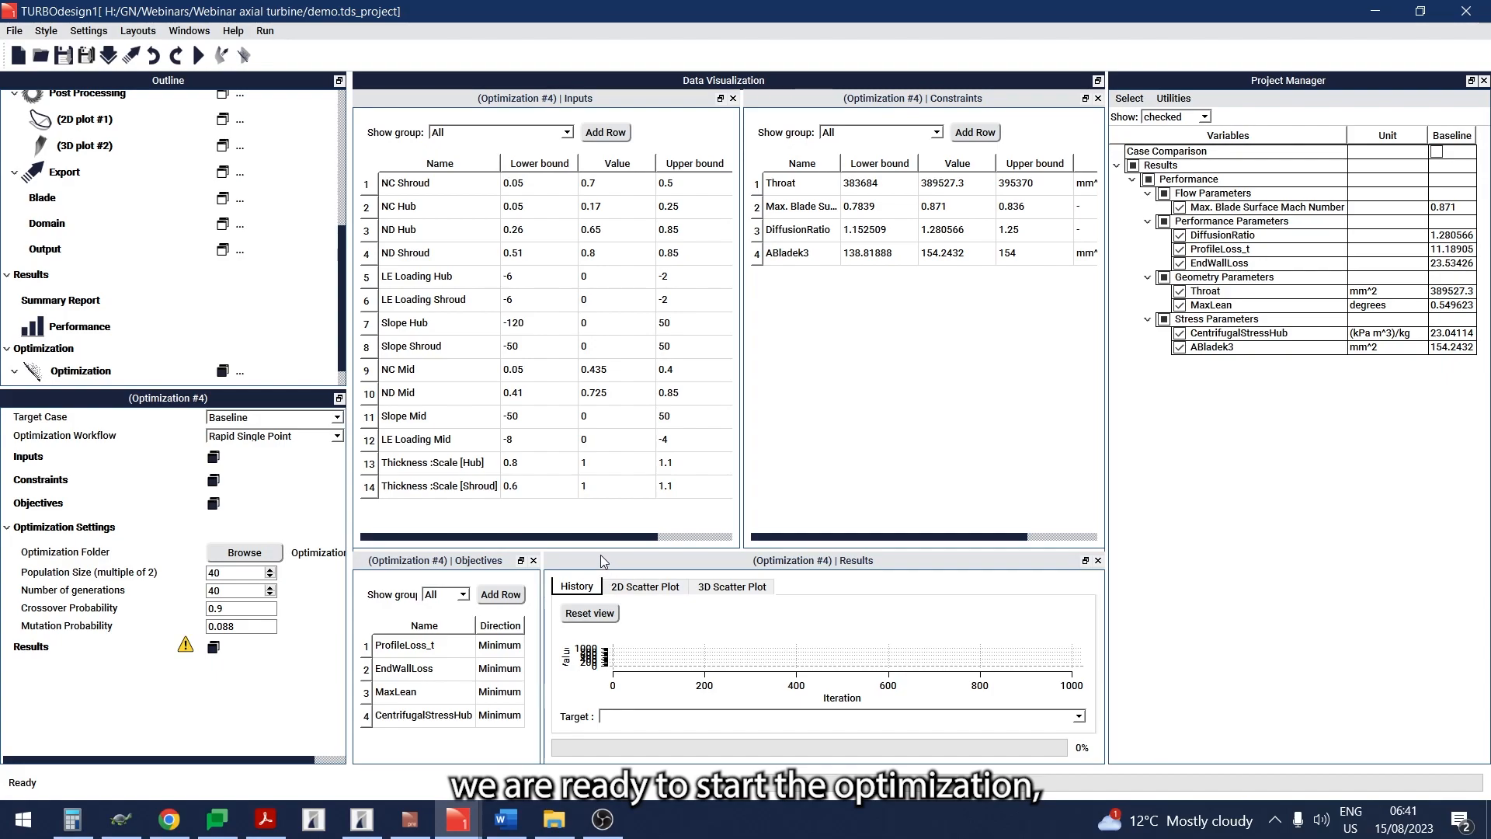
pyautogui.moveTo(600, 549); pyautogui.dragTo(605, 402)
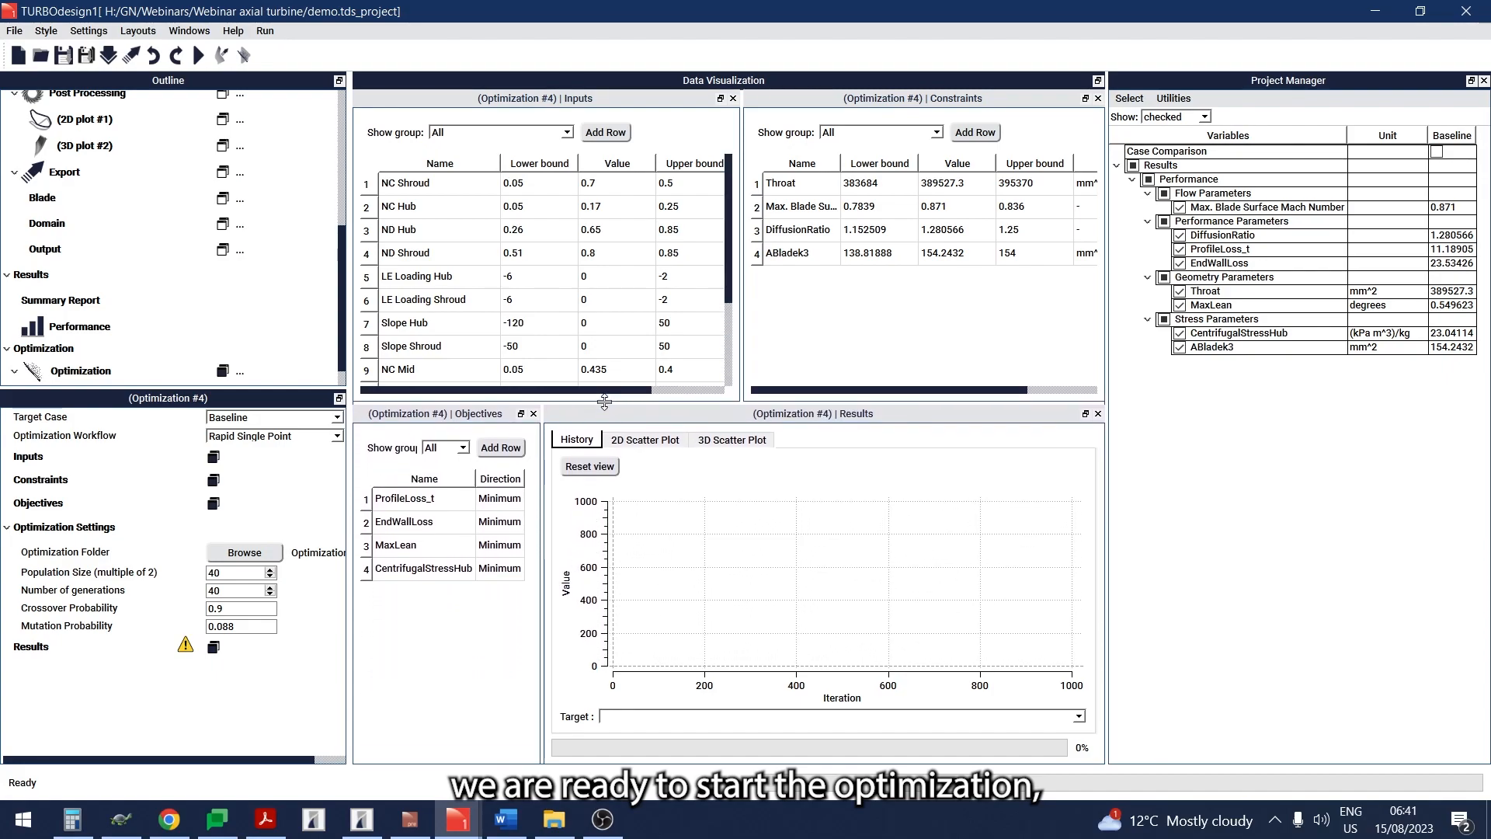
pyautogui.click(630, 440)
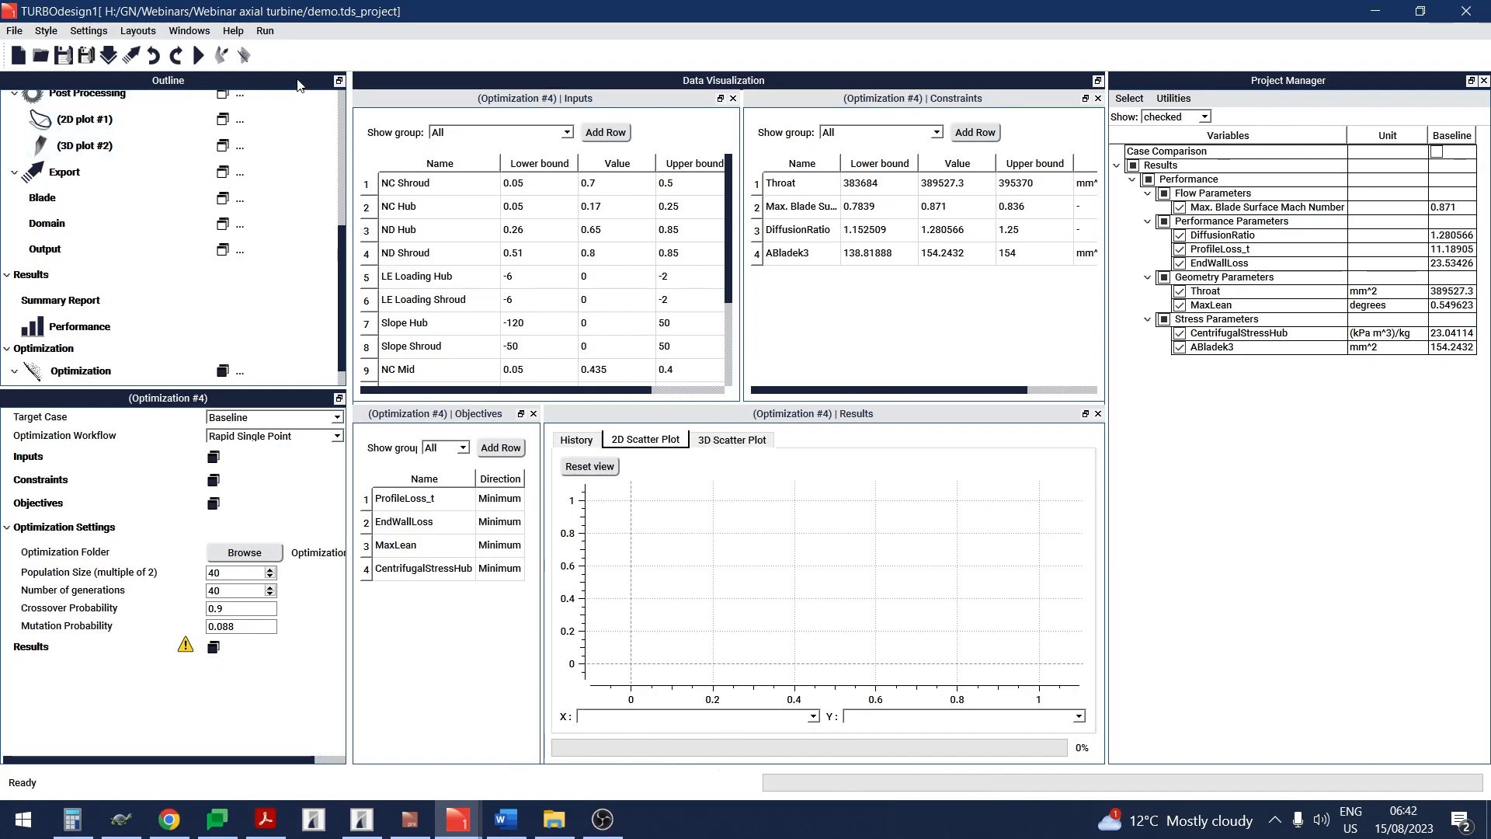
pyautogui.click(246, 58)
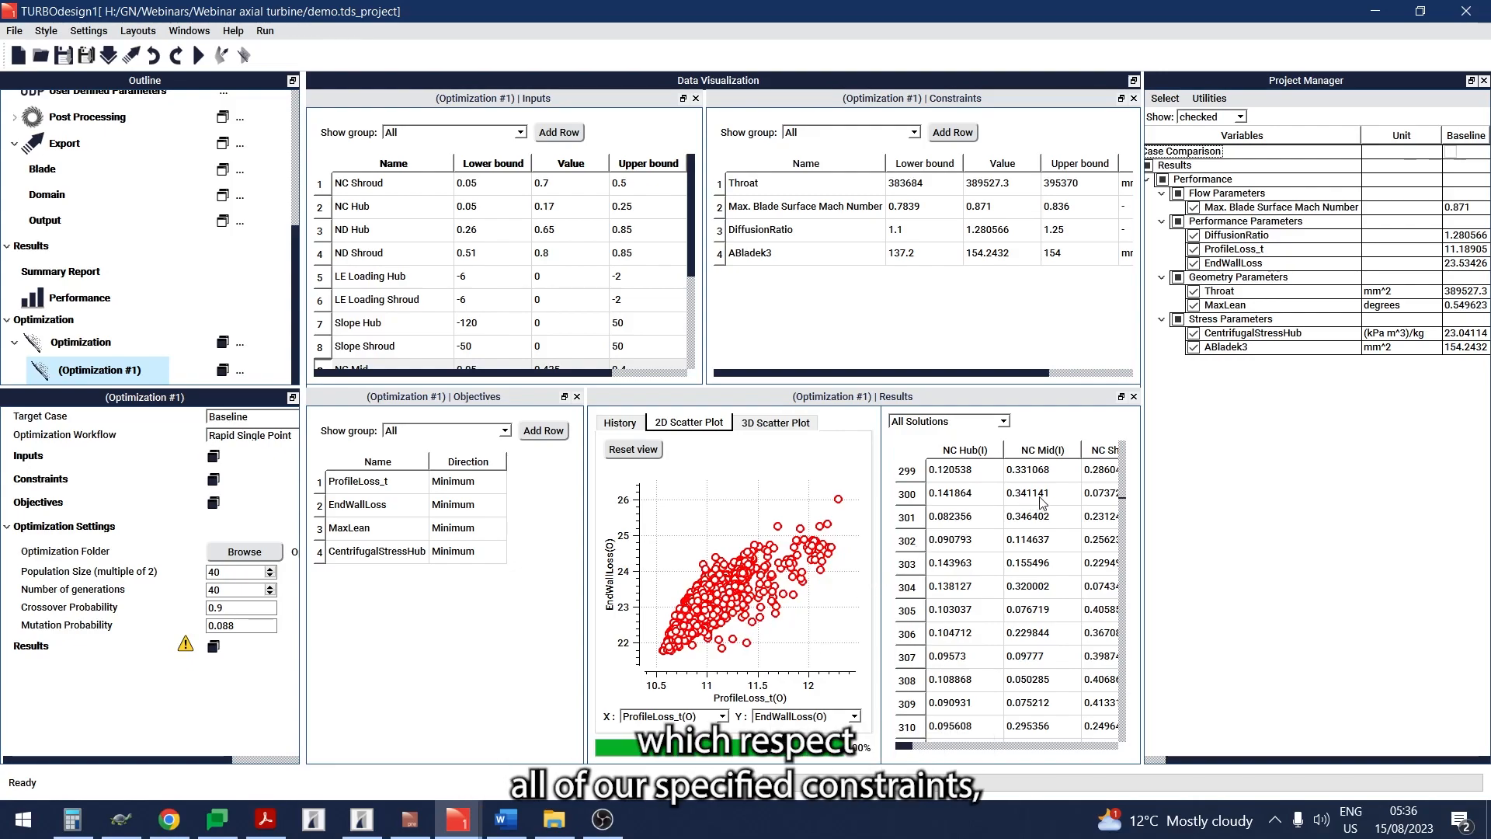
# - Filter the optimization results to Feasible Solutions and select design 1424 in the ProfileLoss_t versus EndWallLoss scatter plot
pyautogui.click(940, 424)
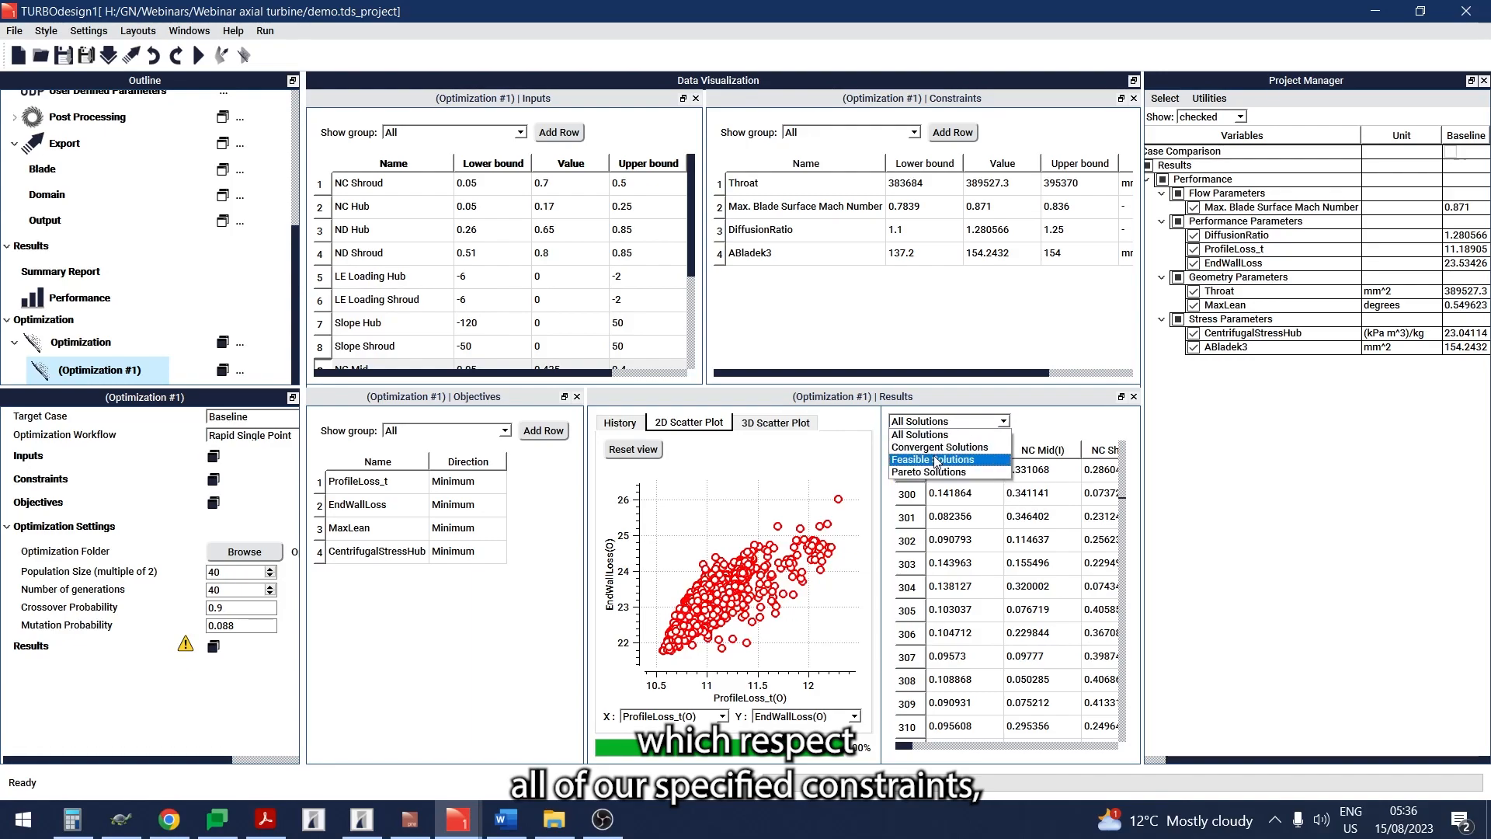
pyautogui.click(936, 456)
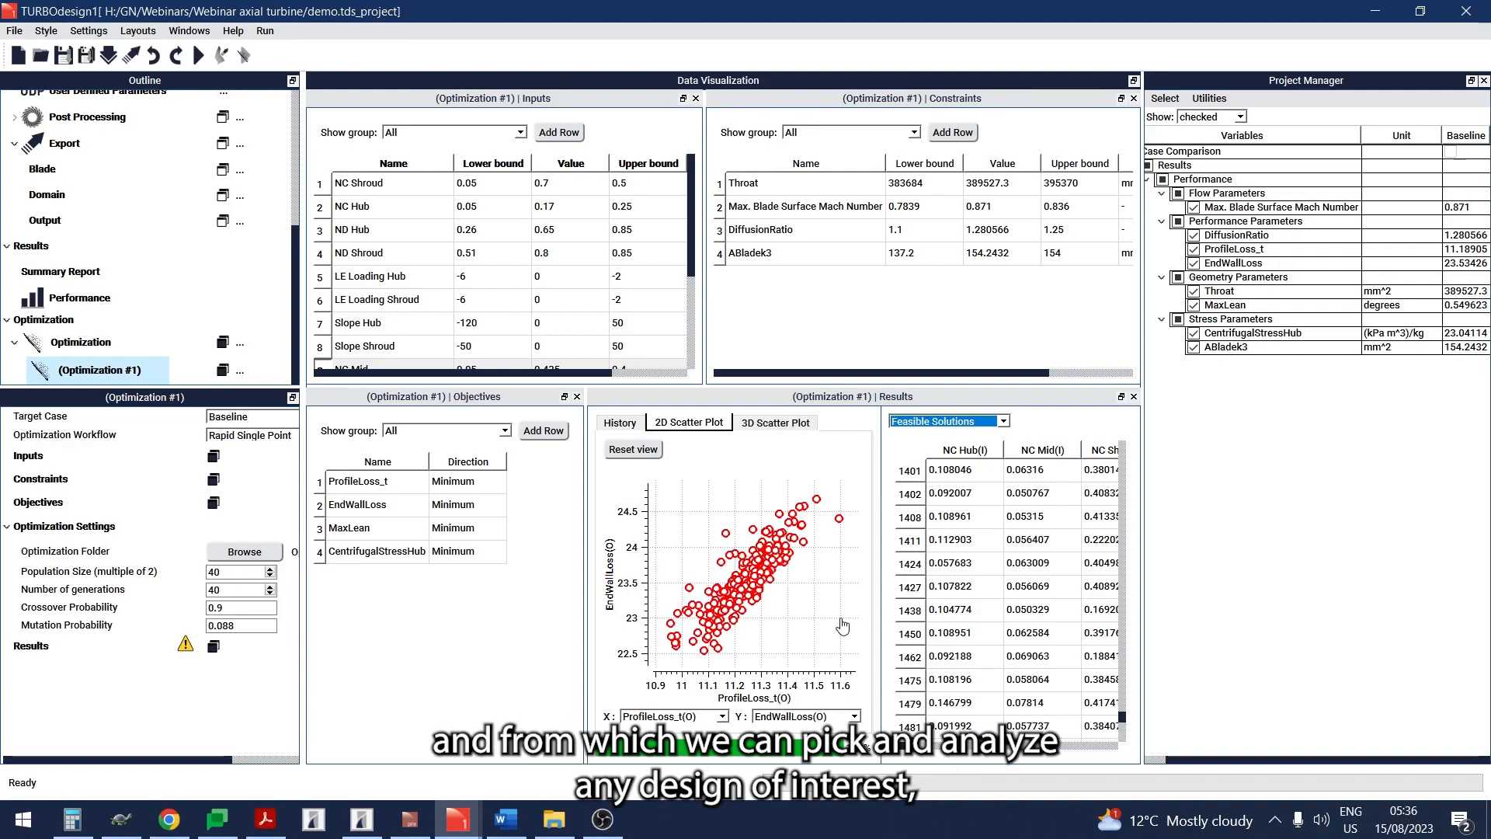
pyautogui.click(711, 637)
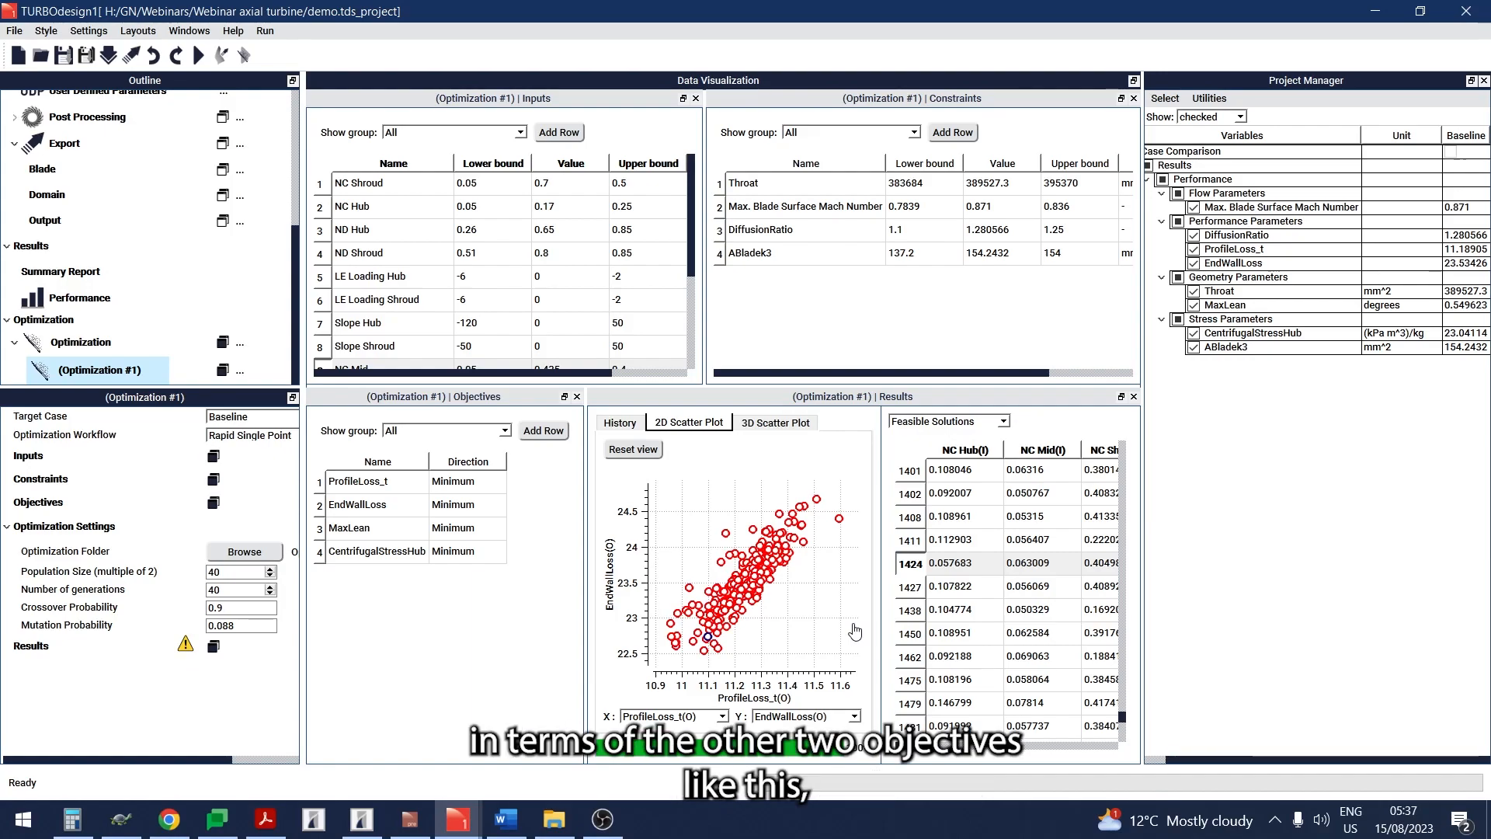
# - Set the 2D scatter plot's axes to CentrifugalStressHub for X and MaxLean for Y
pyautogui.click(722, 717)
pyautogui.scroll(-2, 701, 693)
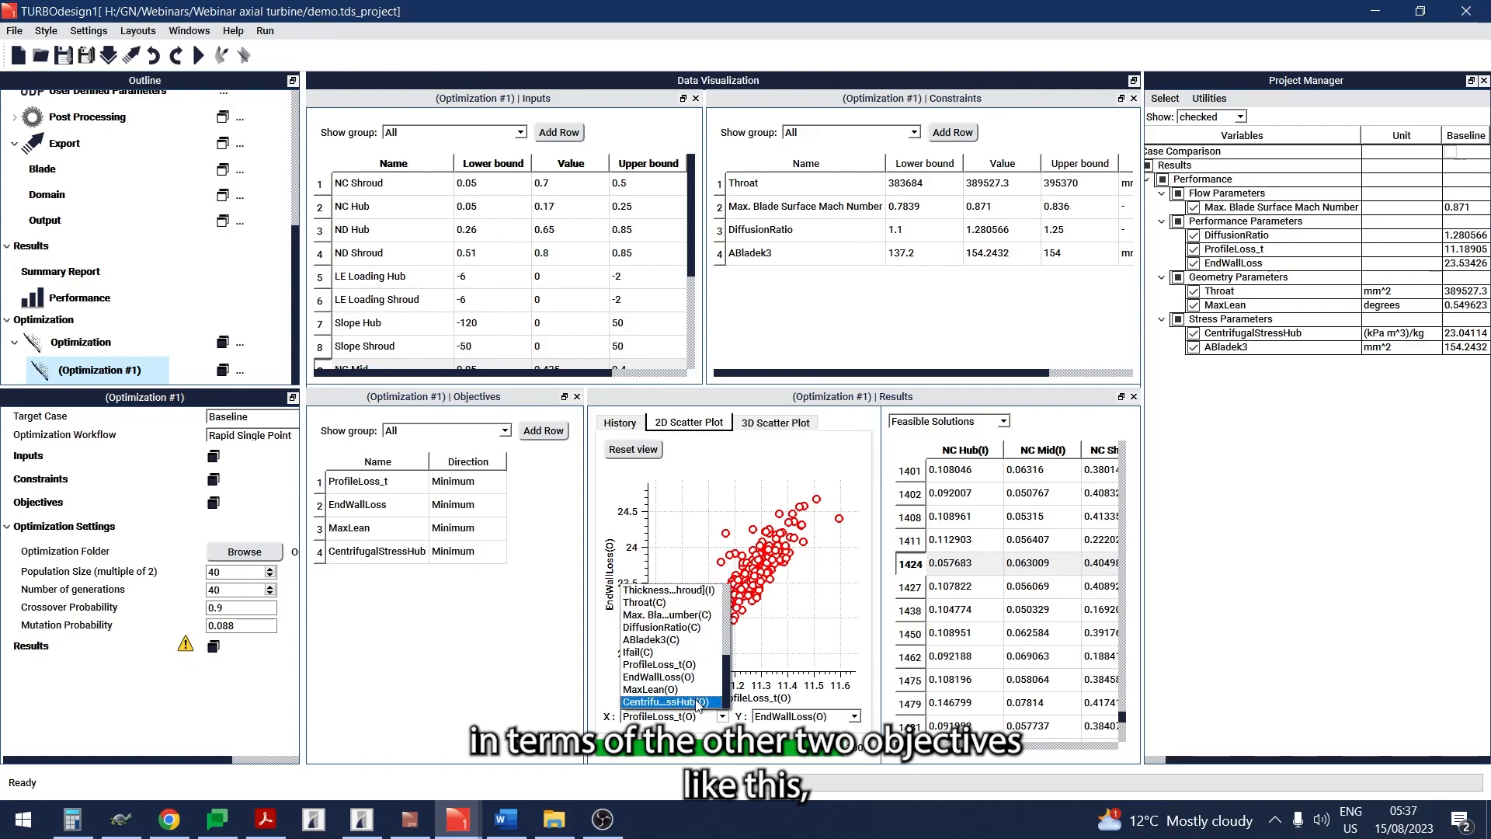
pyautogui.click(698, 702)
pyautogui.click(769, 718)
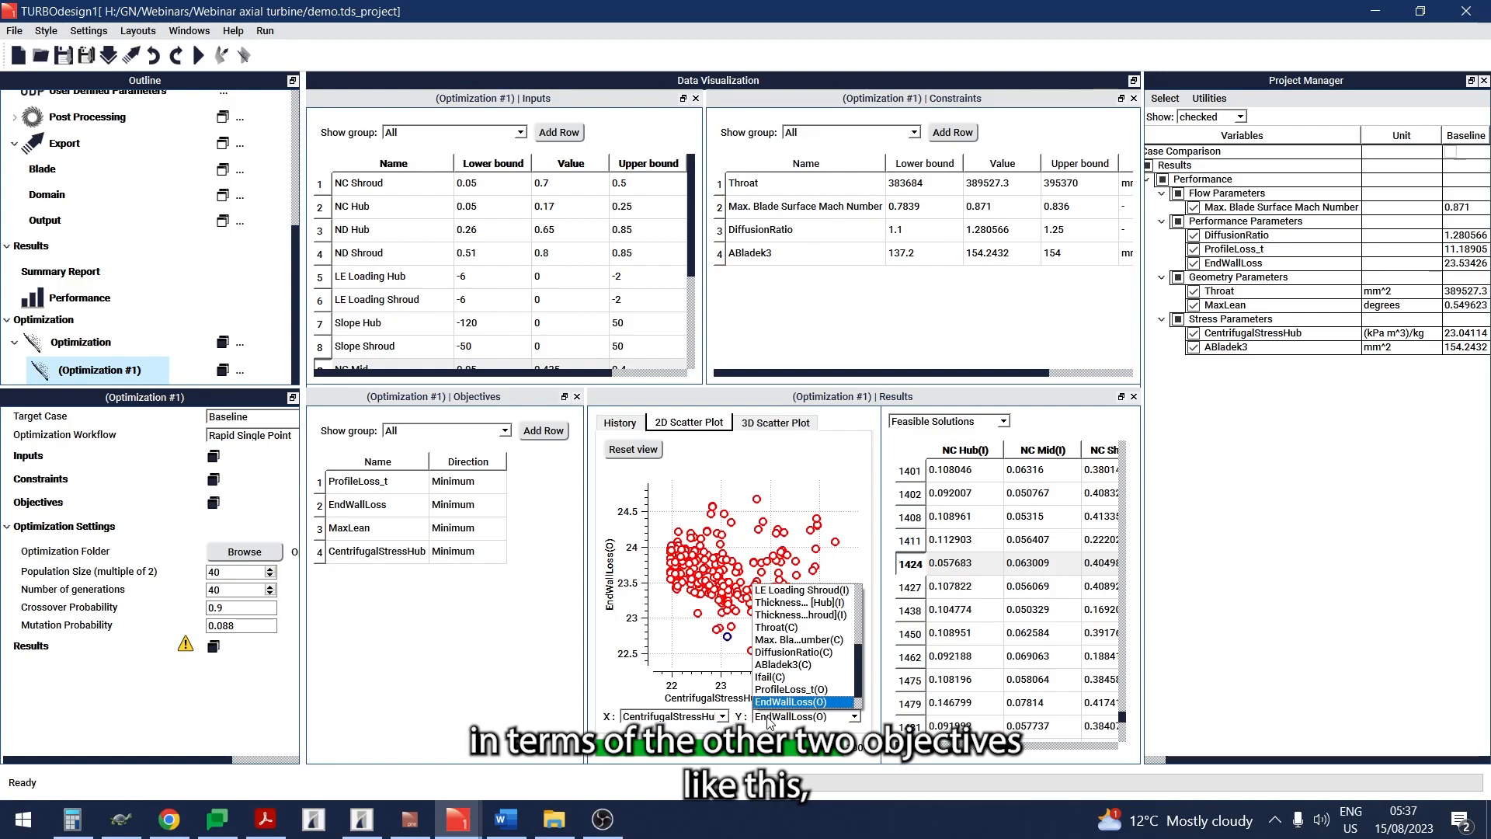
pyautogui.scroll(-1, 808, 670)
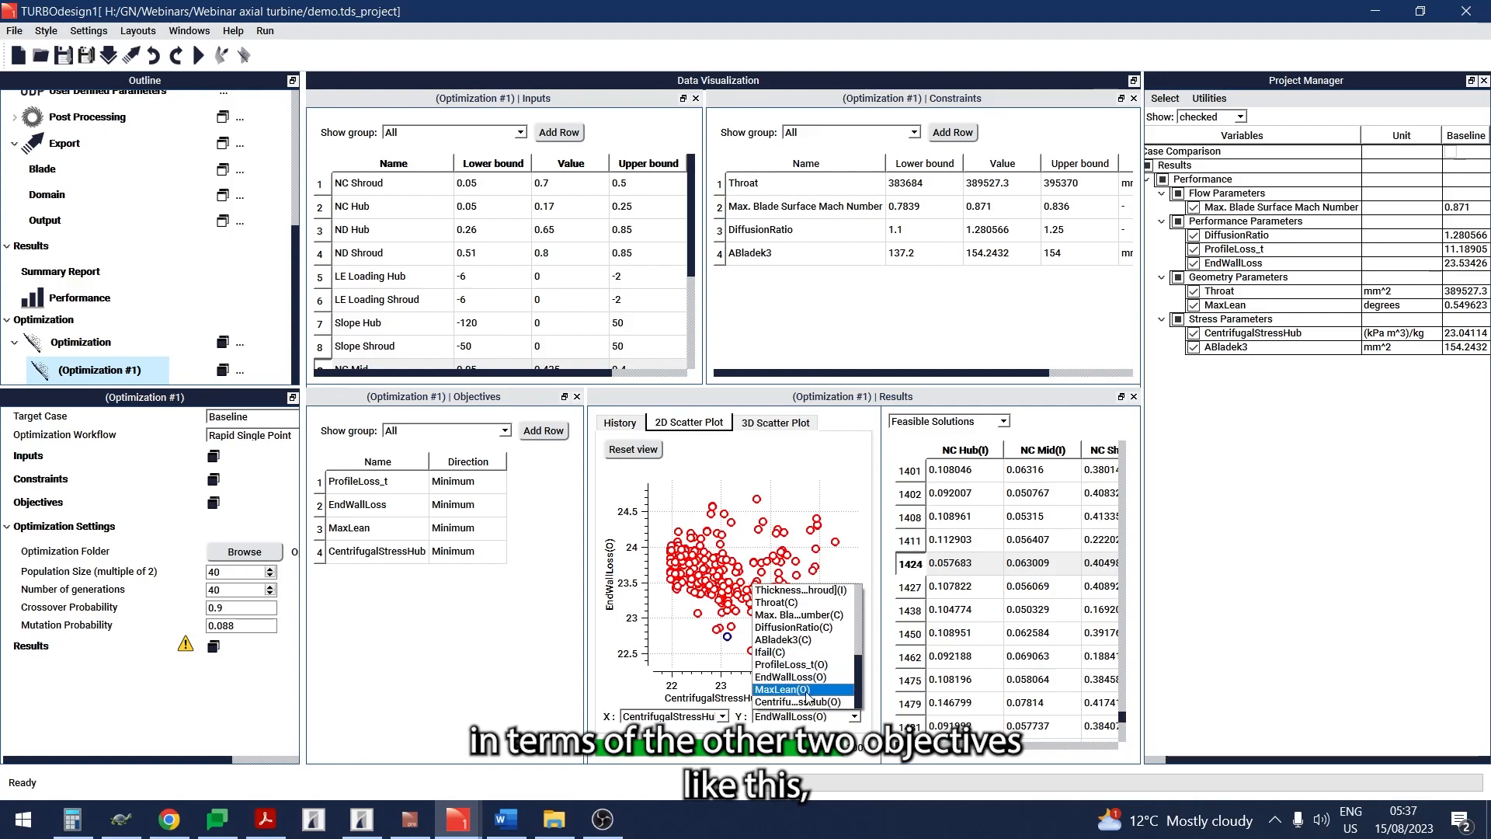
pyautogui.click(782, 690)
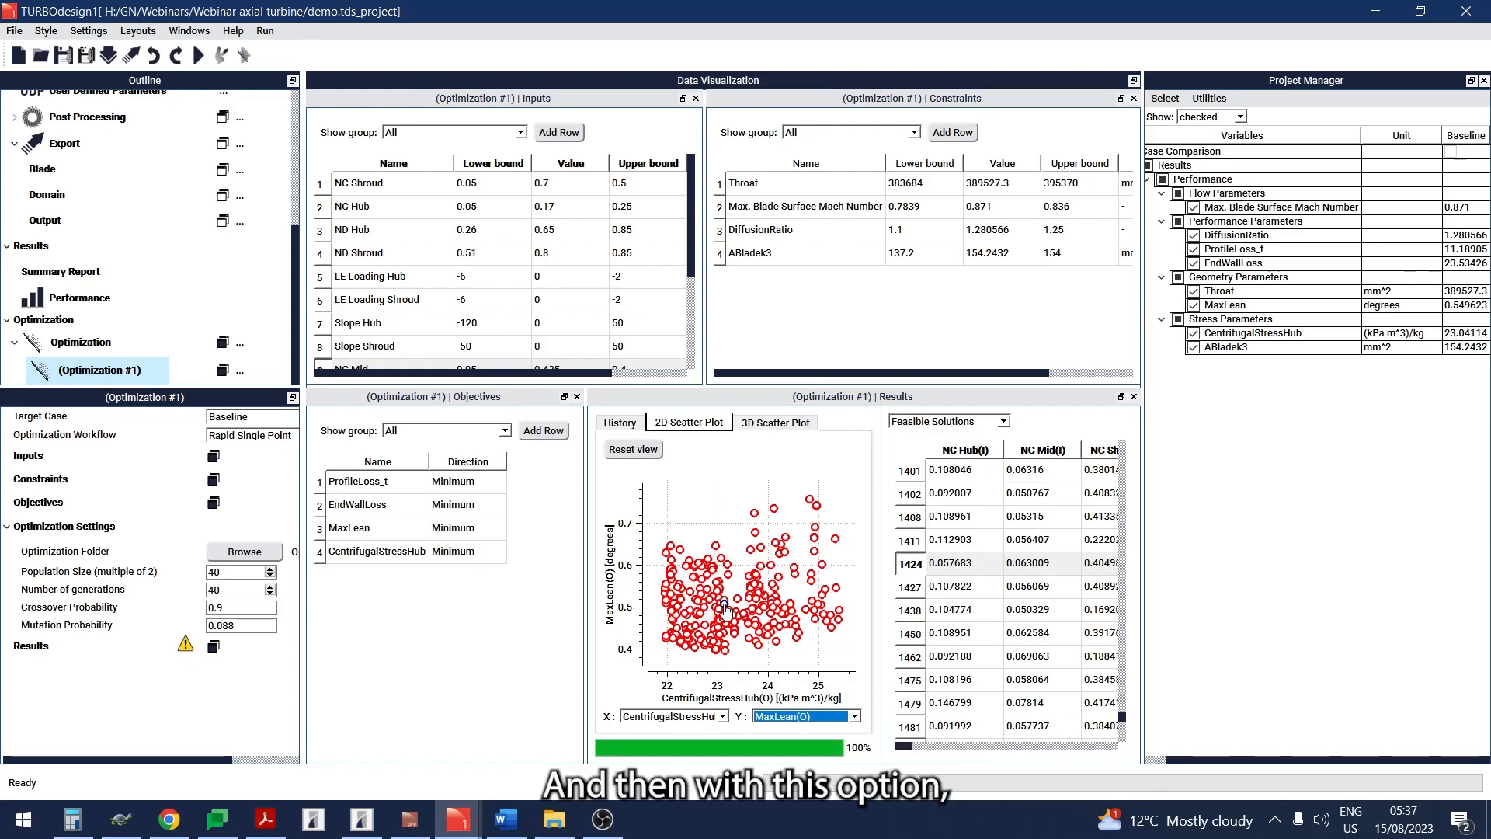
# - Analyze optimization case 1424, accepting replacement of the existing TD1 data, and bring its results beside the Baseline values
pyautogui.rightClick(966, 576)
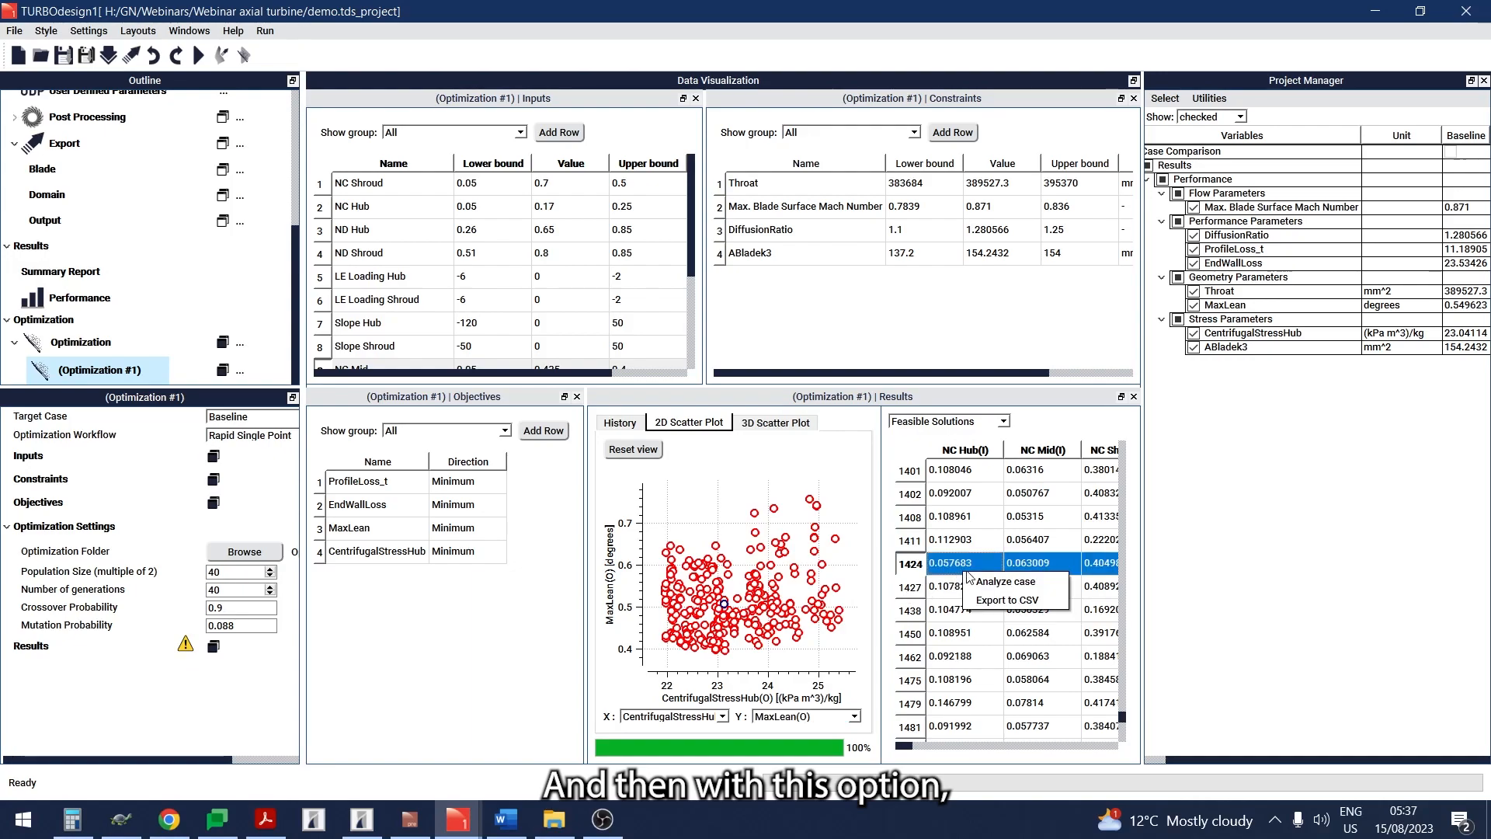
pyautogui.click(1002, 582)
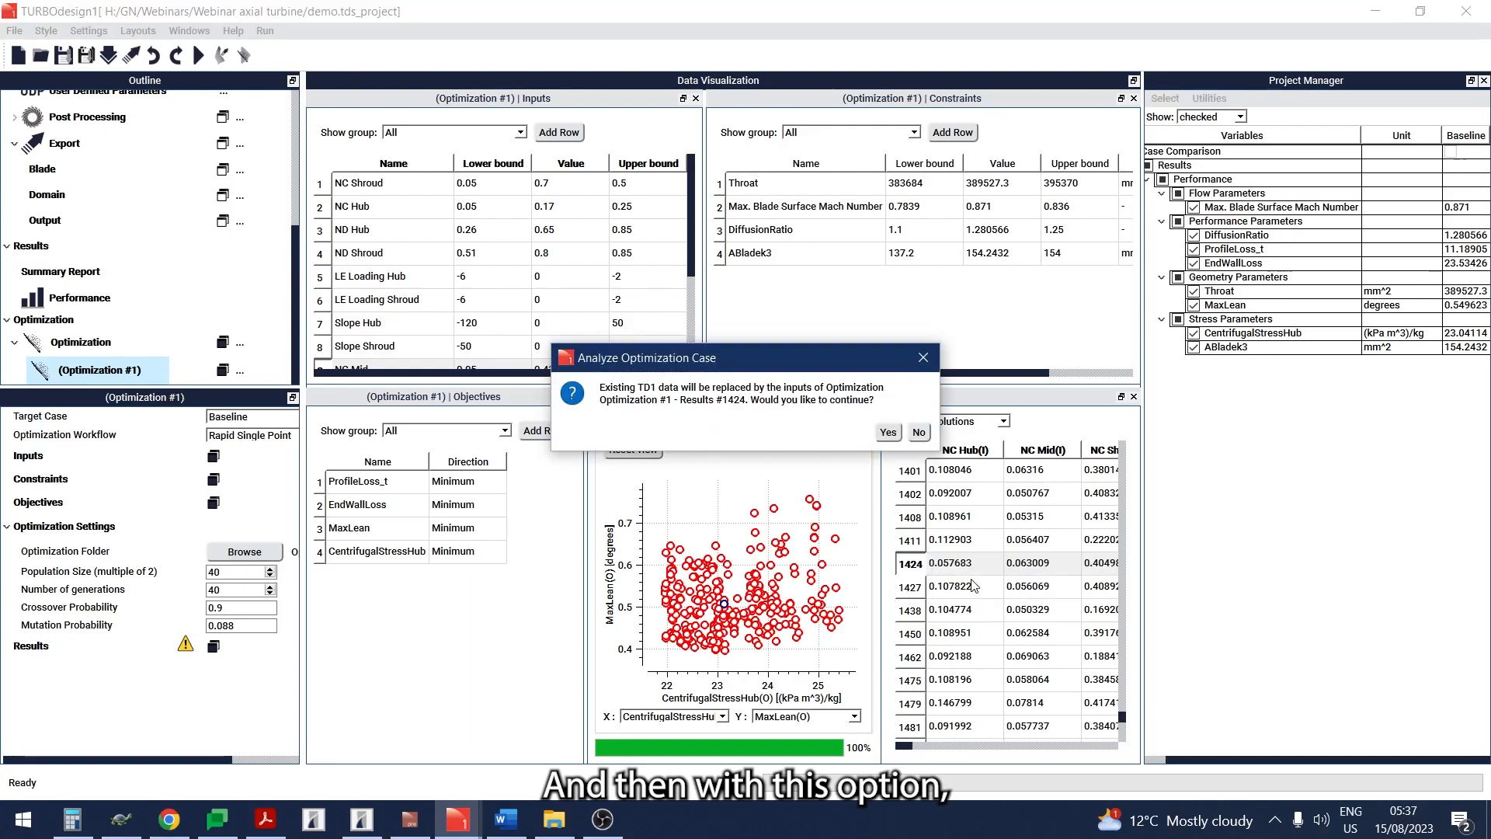
pyautogui.click(888, 433)
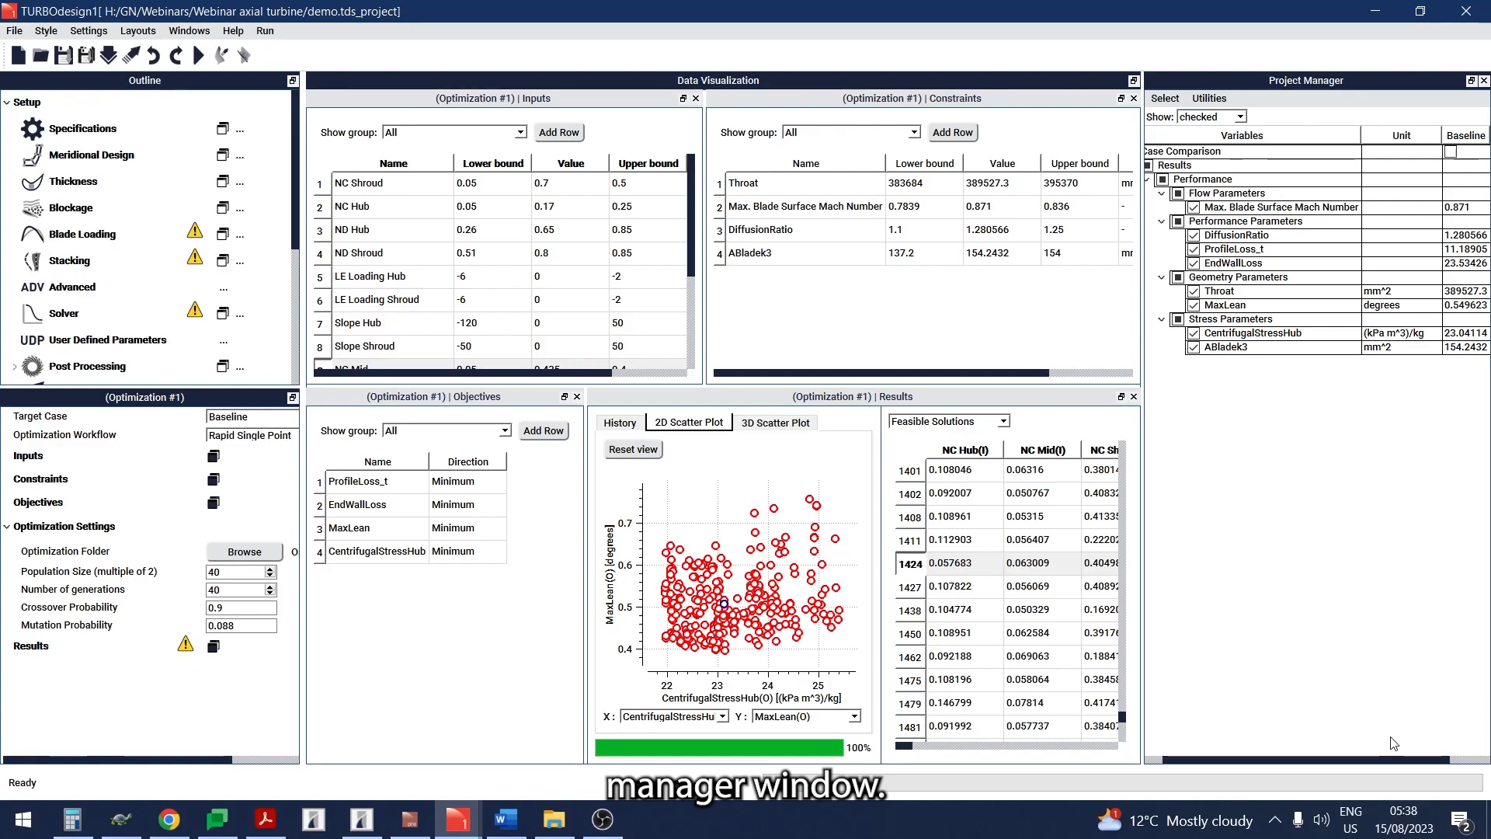
pyautogui.click(1458, 762)
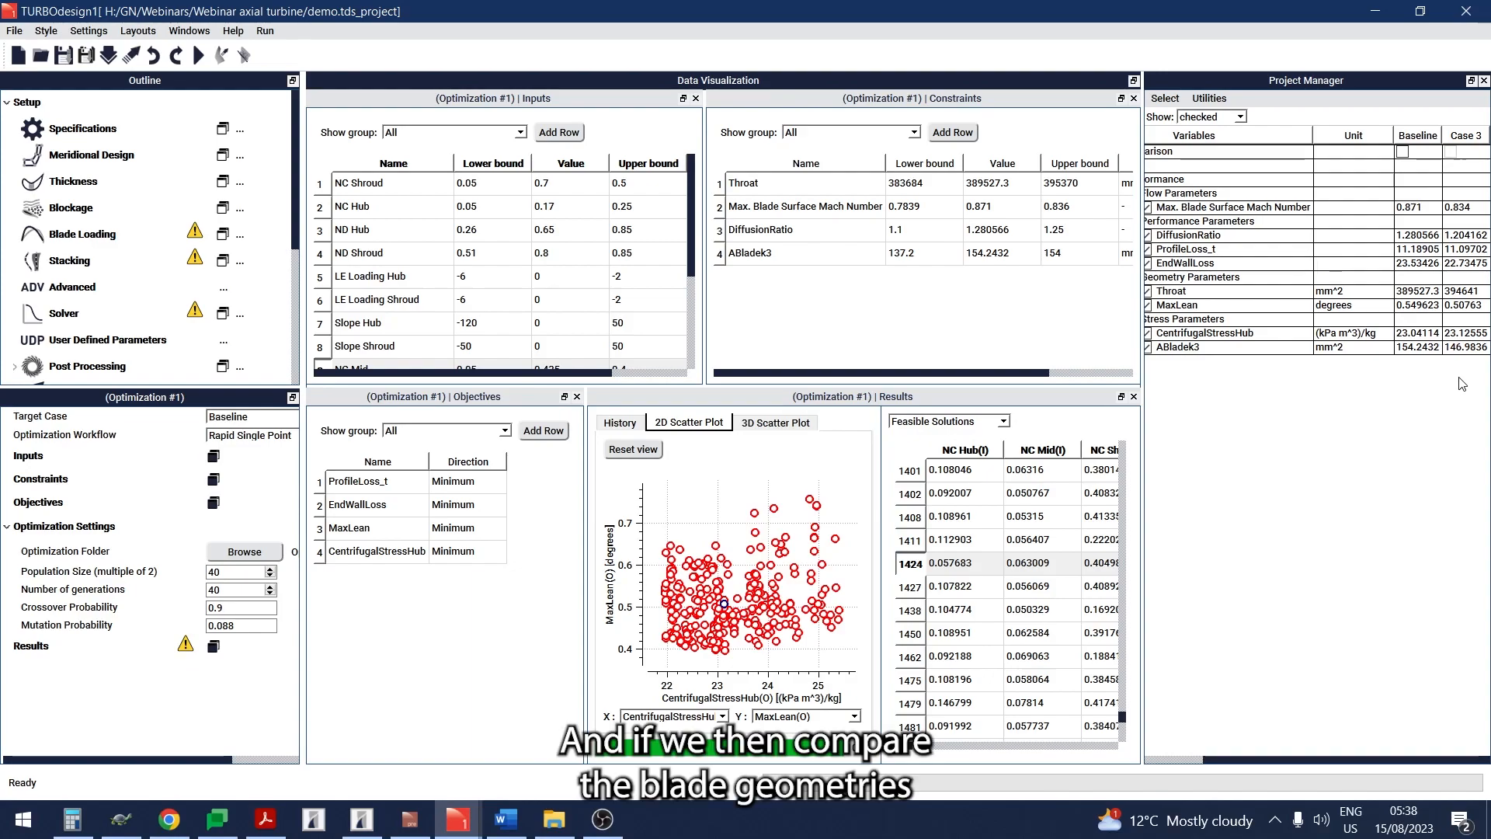
# - Add a 3D geometry plot that compares the current case with the Baseline blade in one combined plot
pyautogui.click(241, 367)
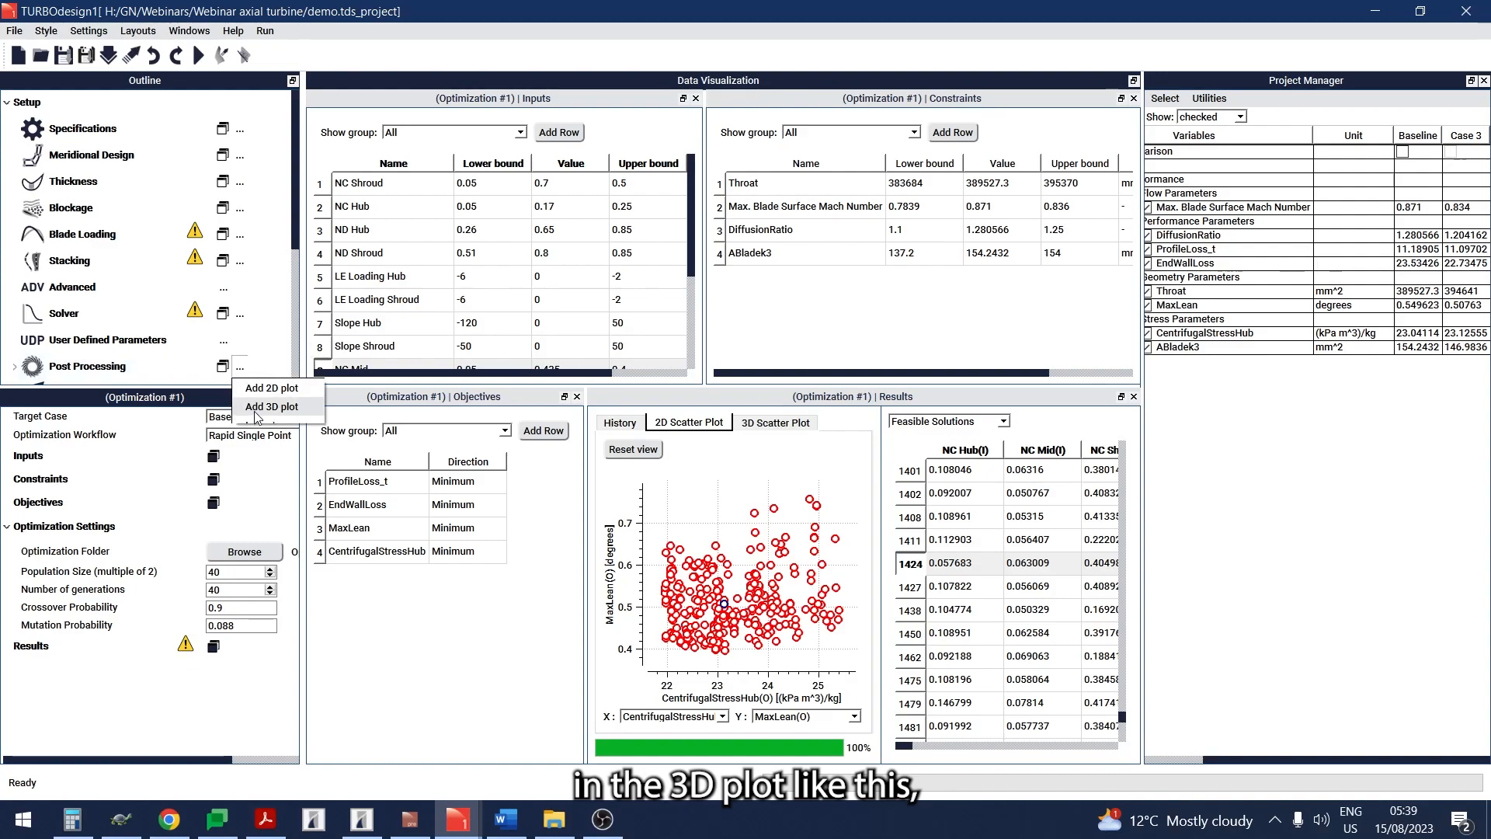
pyautogui.click(256, 408)
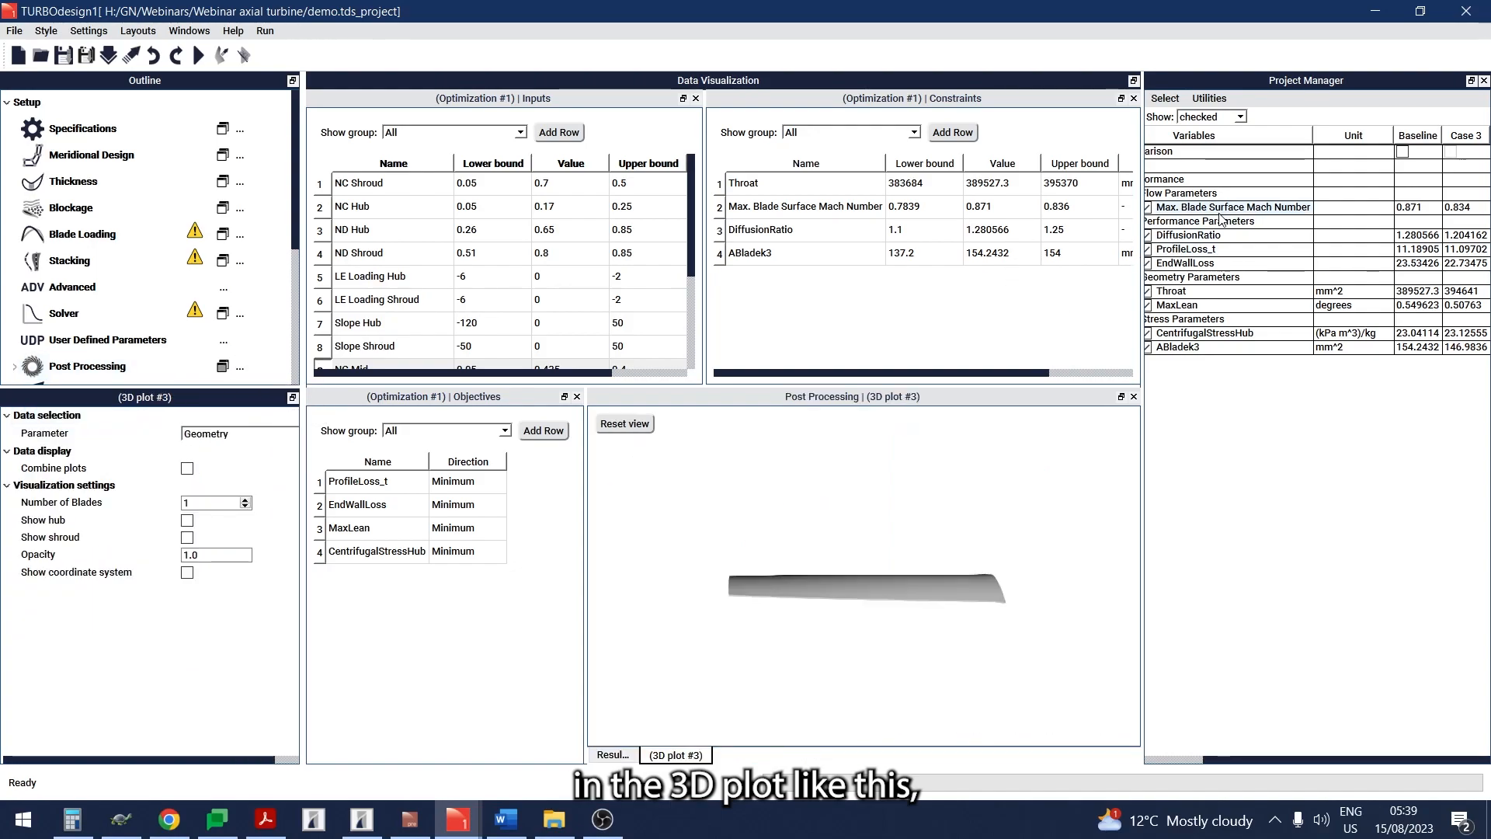
pyautogui.click(1403, 152)
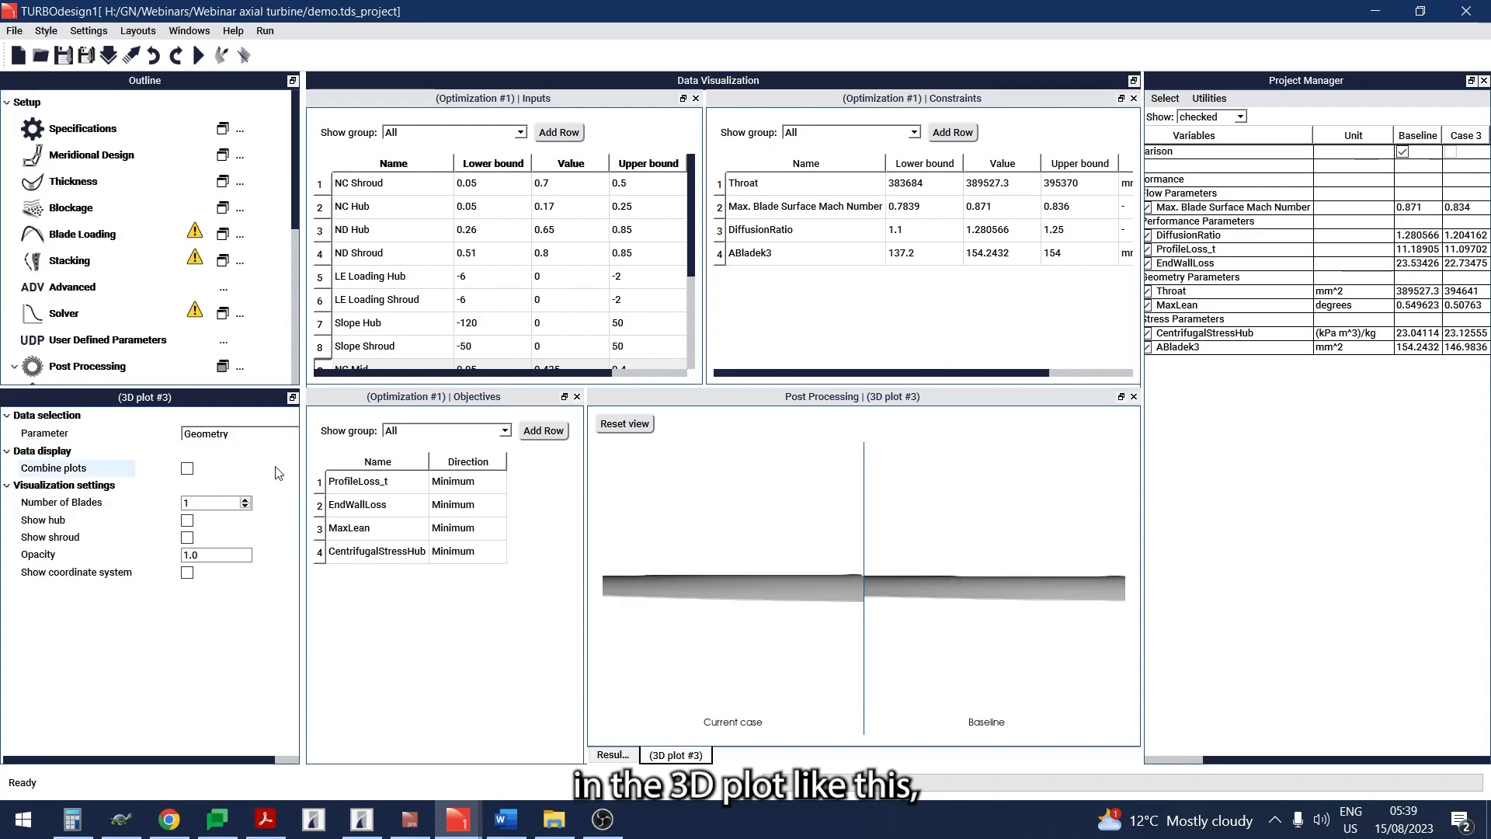
pyautogui.click(187, 468)
pyautogui.moveTo(898, 675); pyautogui.dragTo(845, 588)
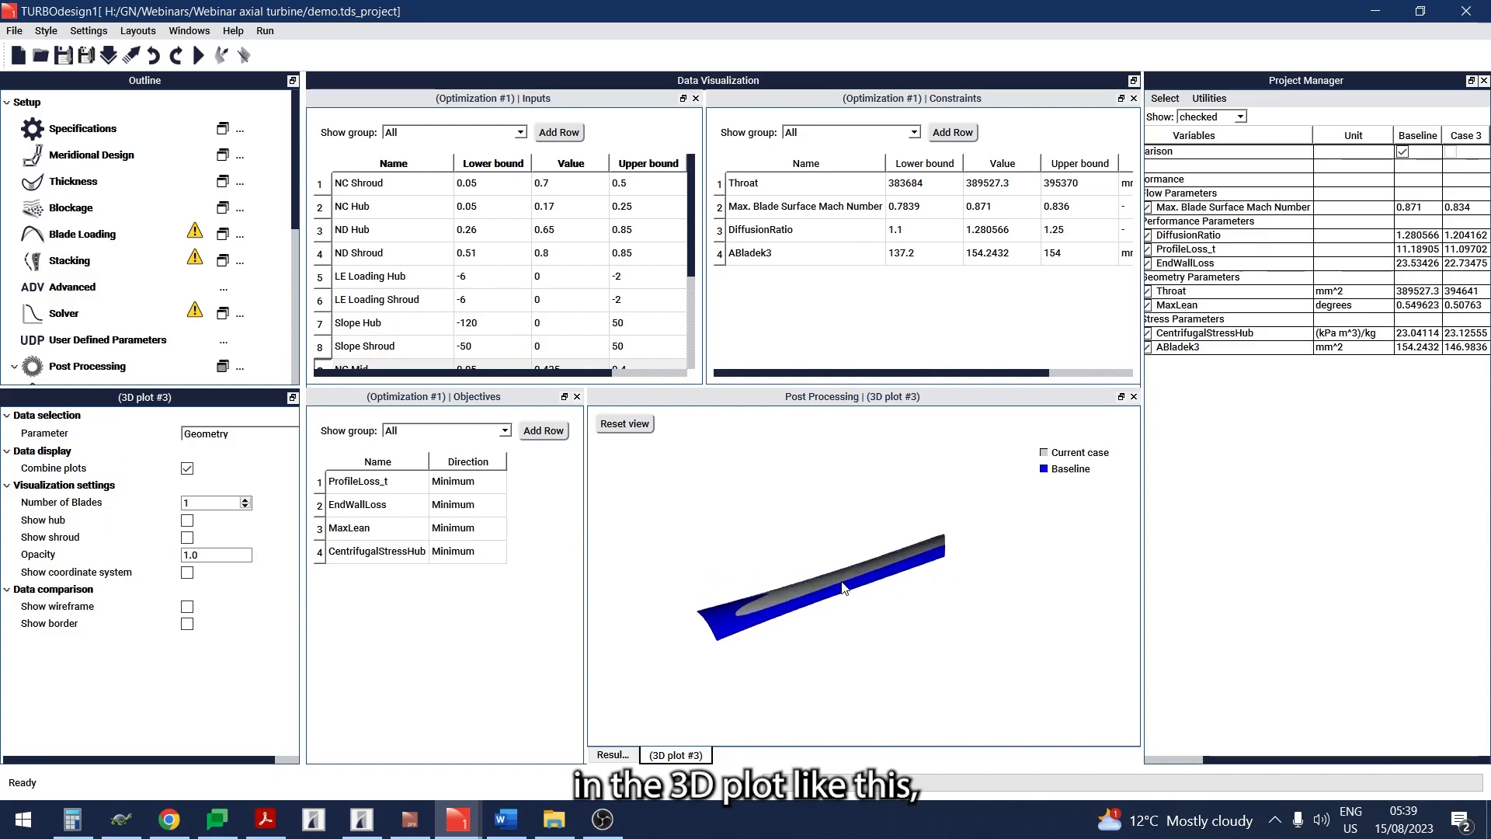
pyautogui.scroll(3, 905, 554)
pyautogui.moveTo(919, 549); pyautogui.dragTo(787, 541)
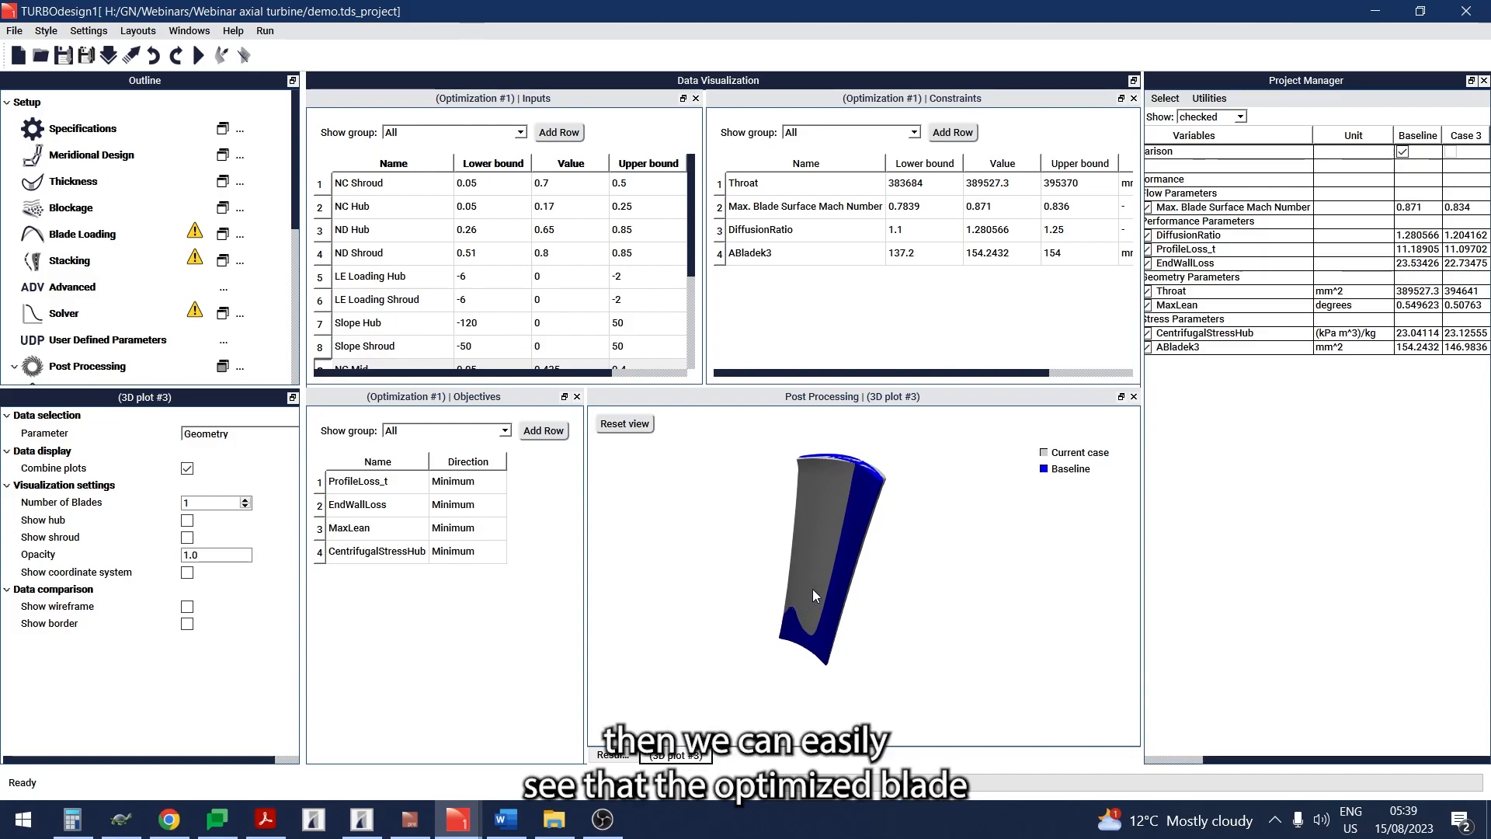
pyautogui.moveTo(819, 519)
pyautogui.mouseDown()
pyautogui.moveTo(835, 530)
pyautogui.moveTo(830, 582)
pyautogui.moveTo(837, 523)
pyautogui.mouseUp()
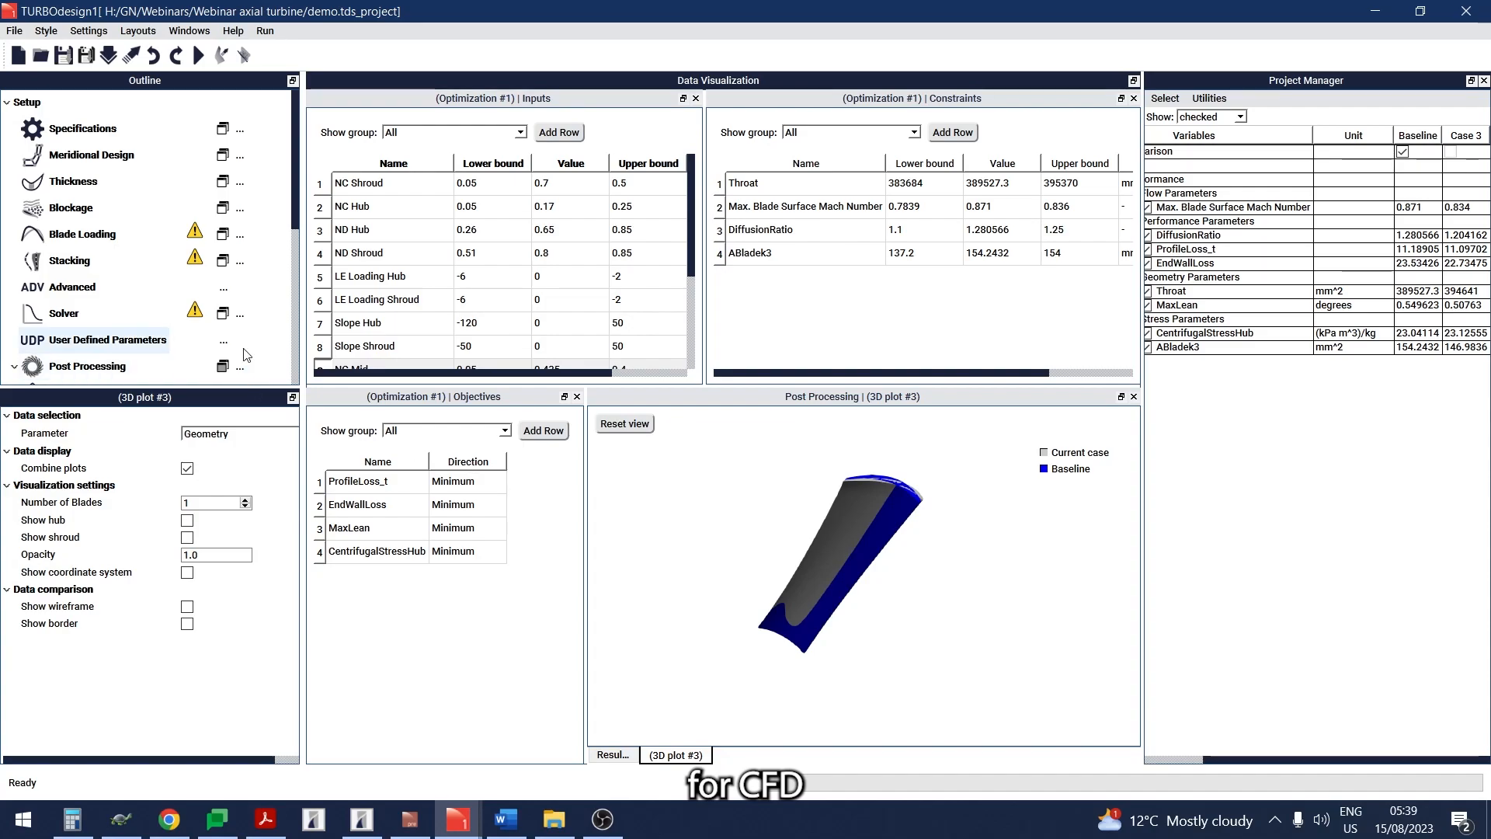
# - Review the export Domain settings and the Output settings for the CFD and FEA setups
pyautogui.scroll(-4, 256, 303)
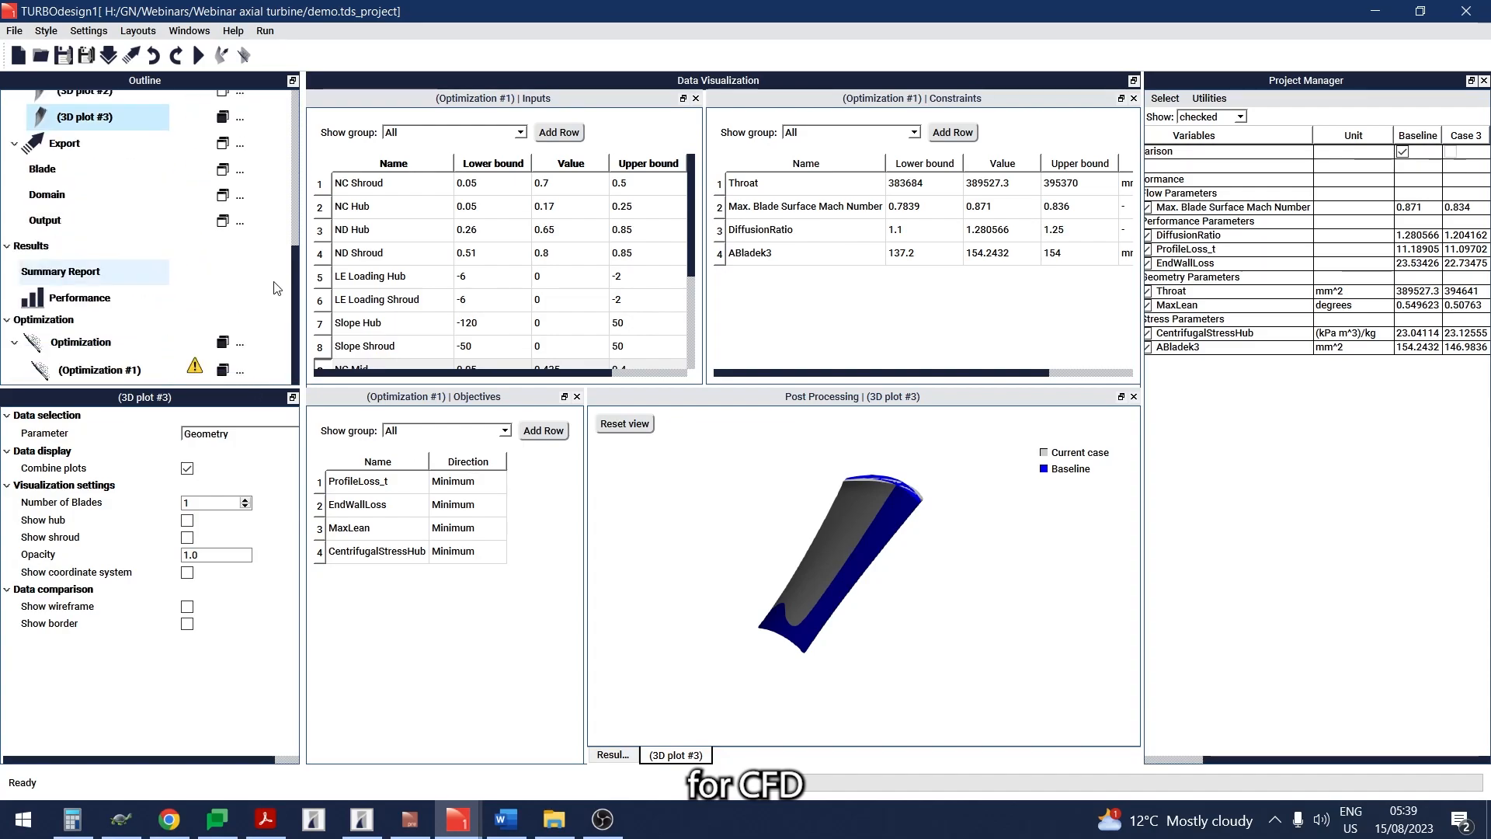
pyautogui.click(137, 204)
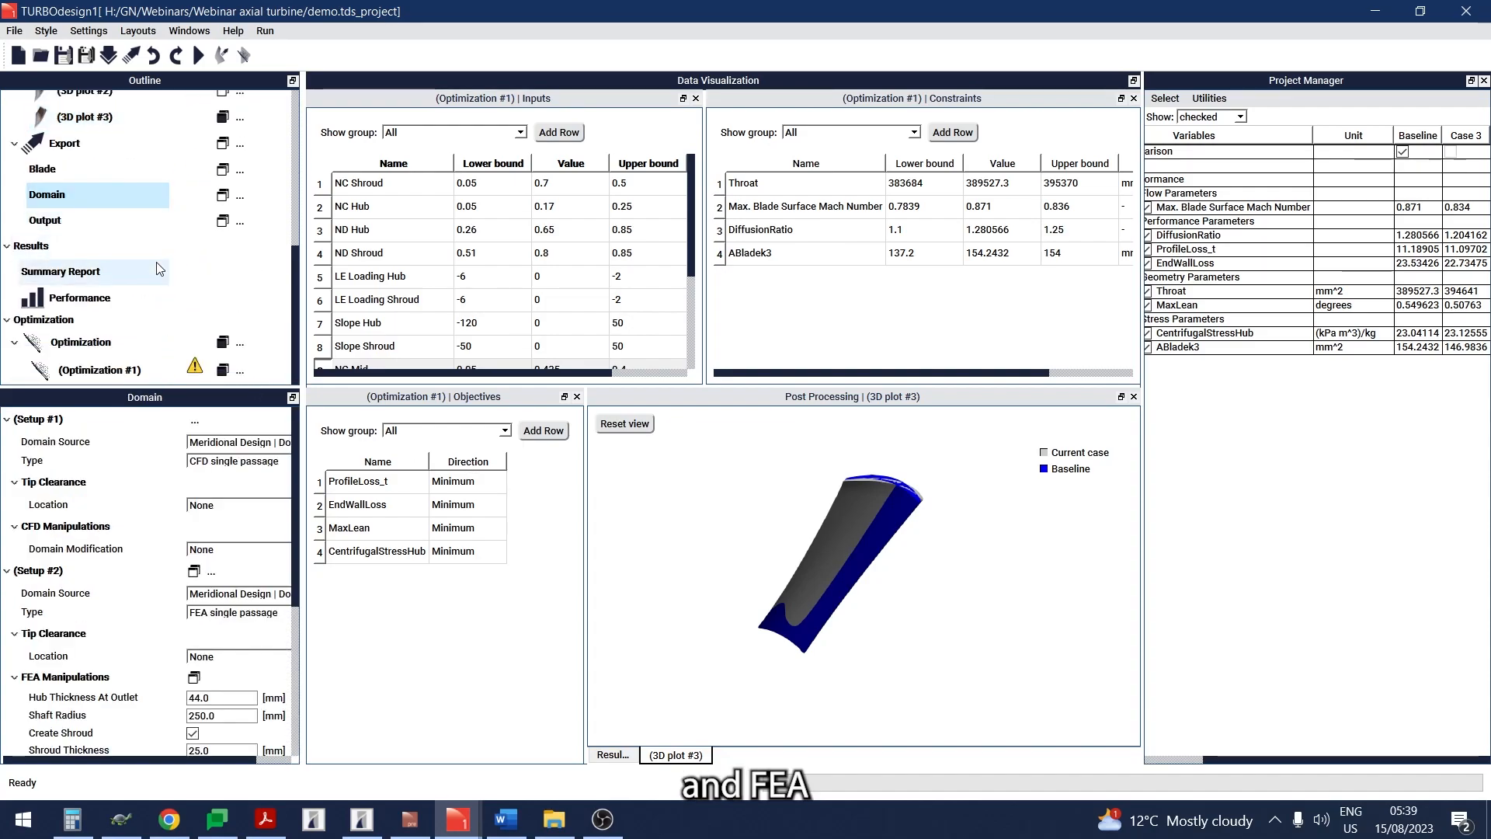
pyautogui.click(99, 224)
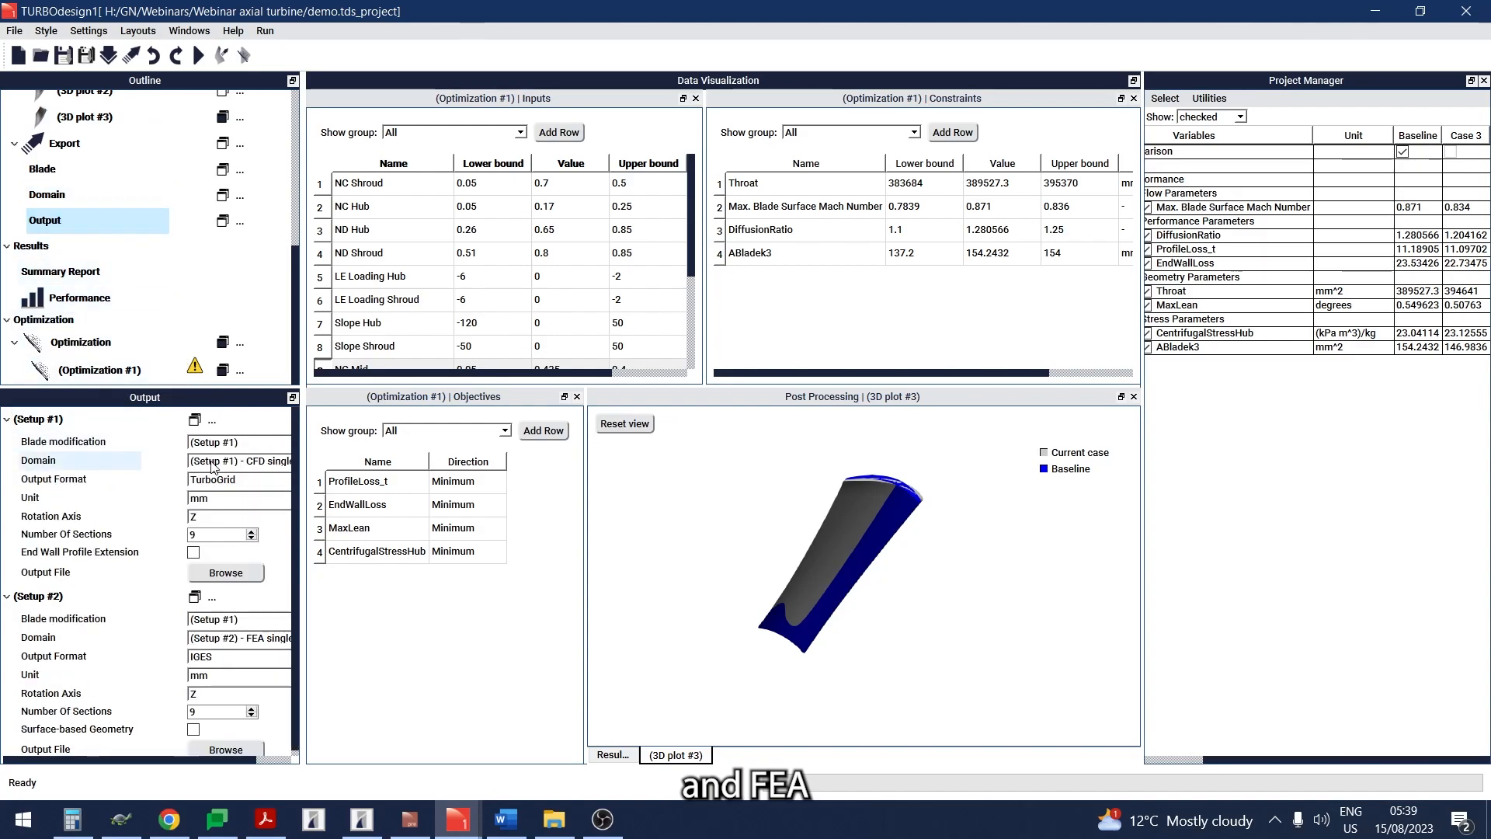